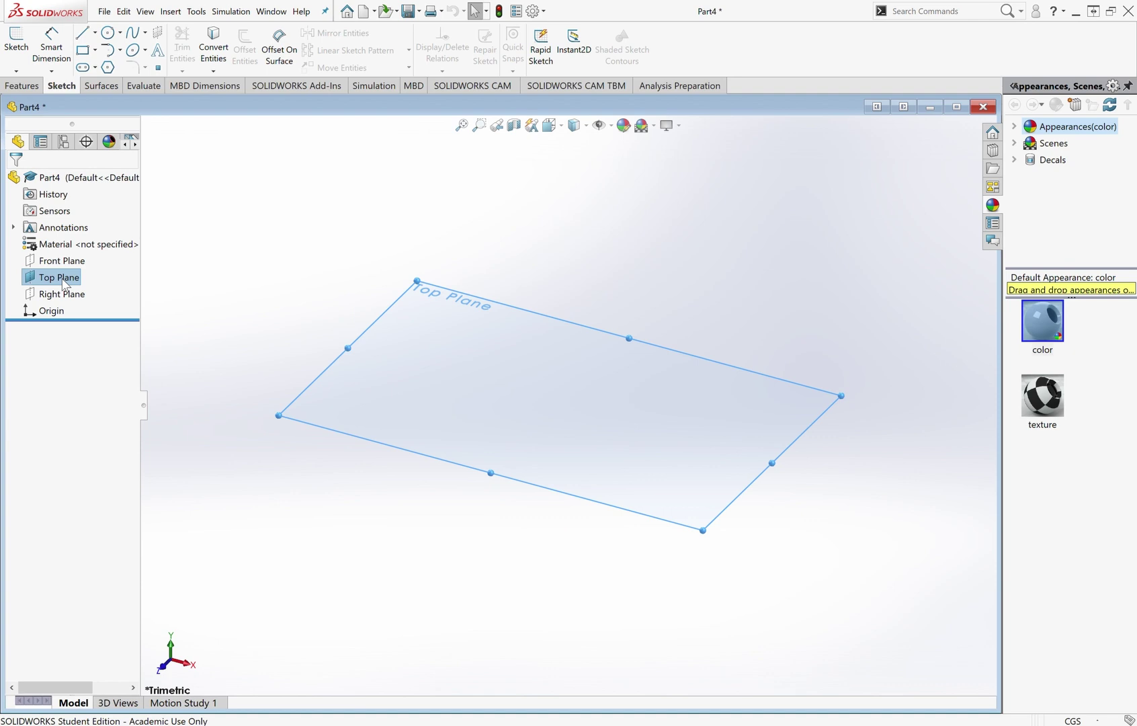
Orient the view normal to the Top Plane and start a new sketch on it.
right_click(66, 283)
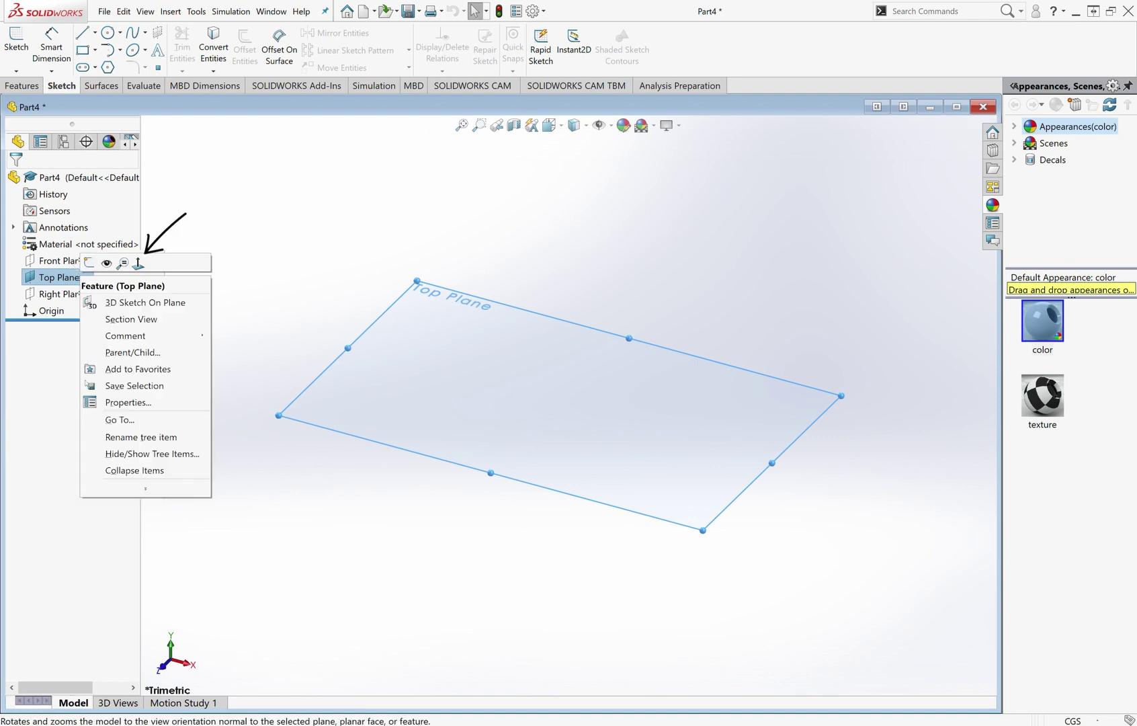
left_click(138, 262)
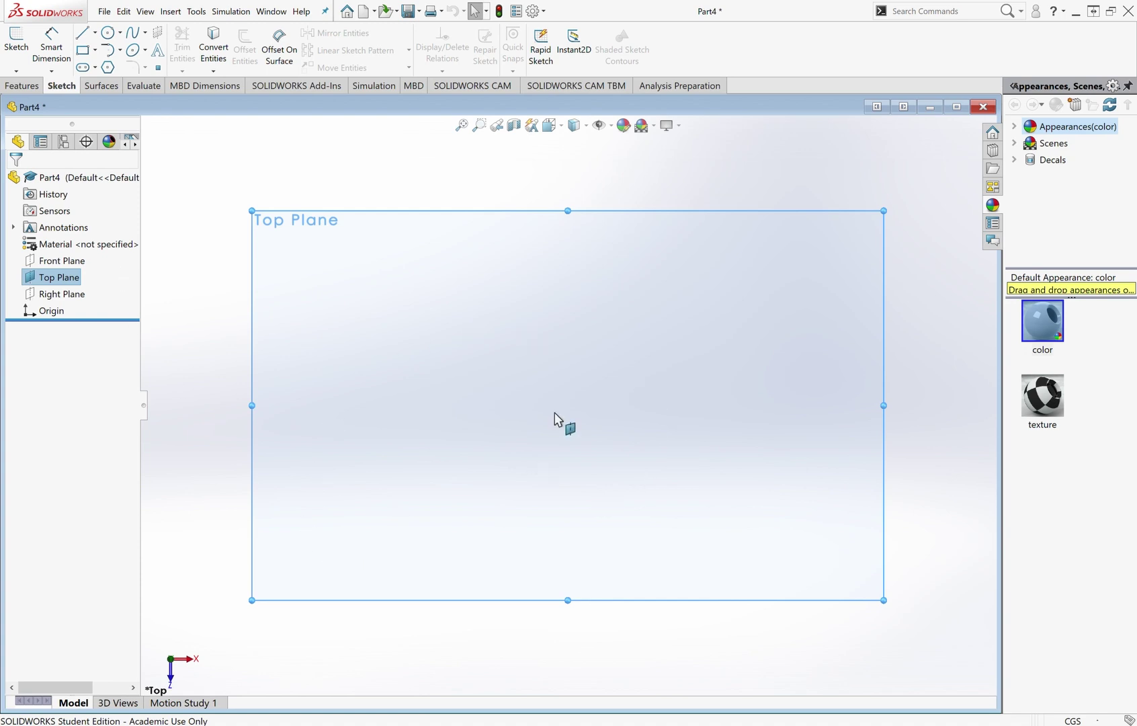
scroll(558, 418, "down", 3)
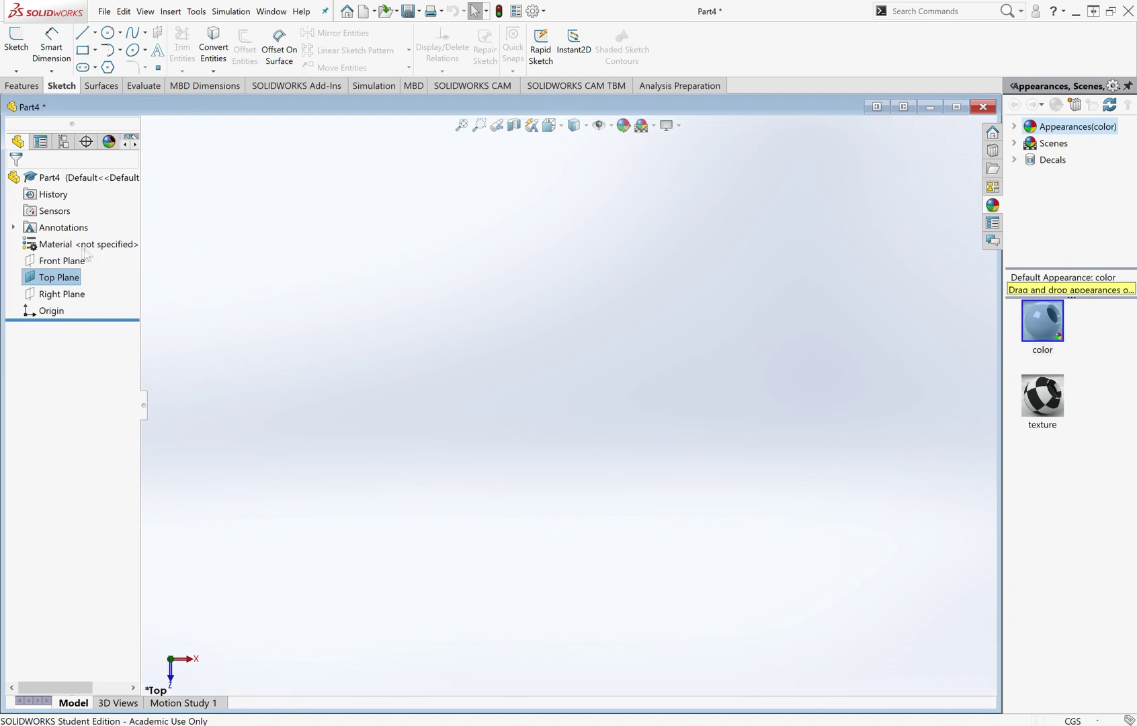
right_click(60, 279)
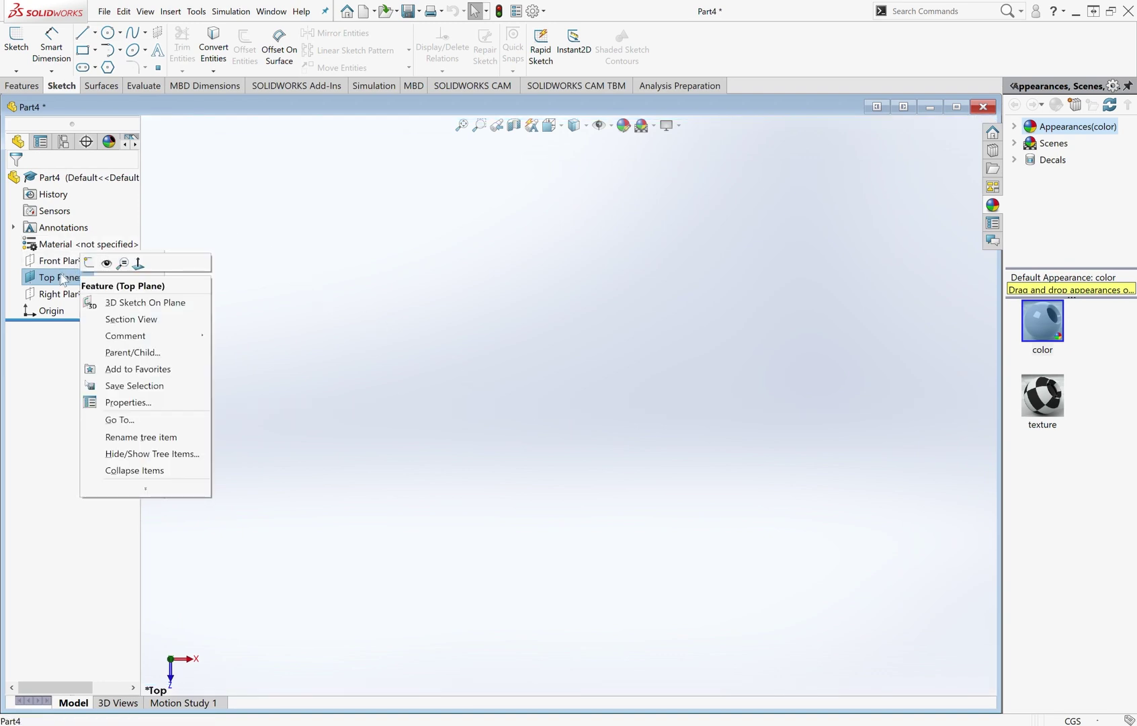
left_click(122, 262)
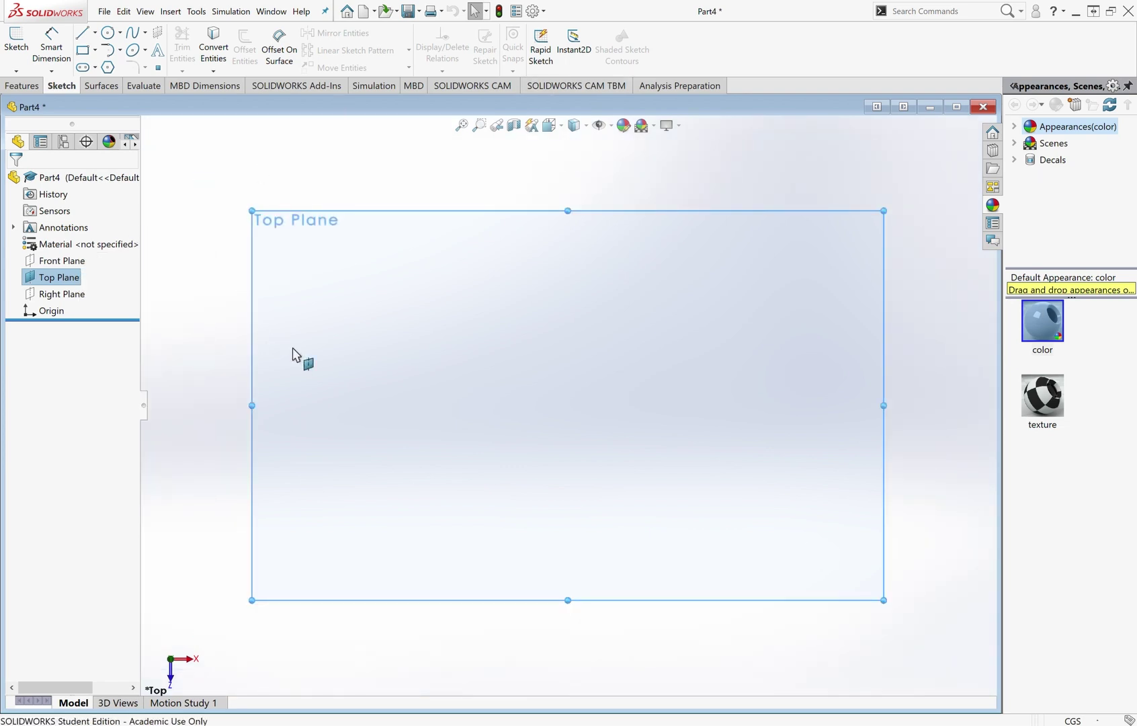
right_click(52, 278)
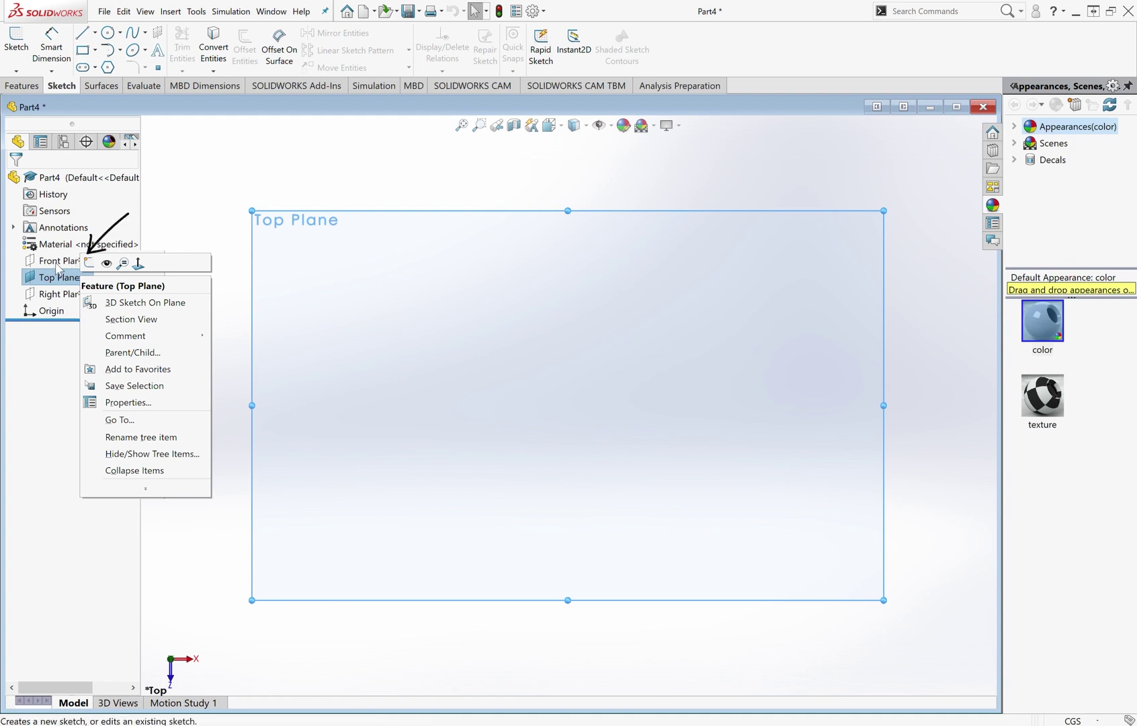
left_click(89, 263)
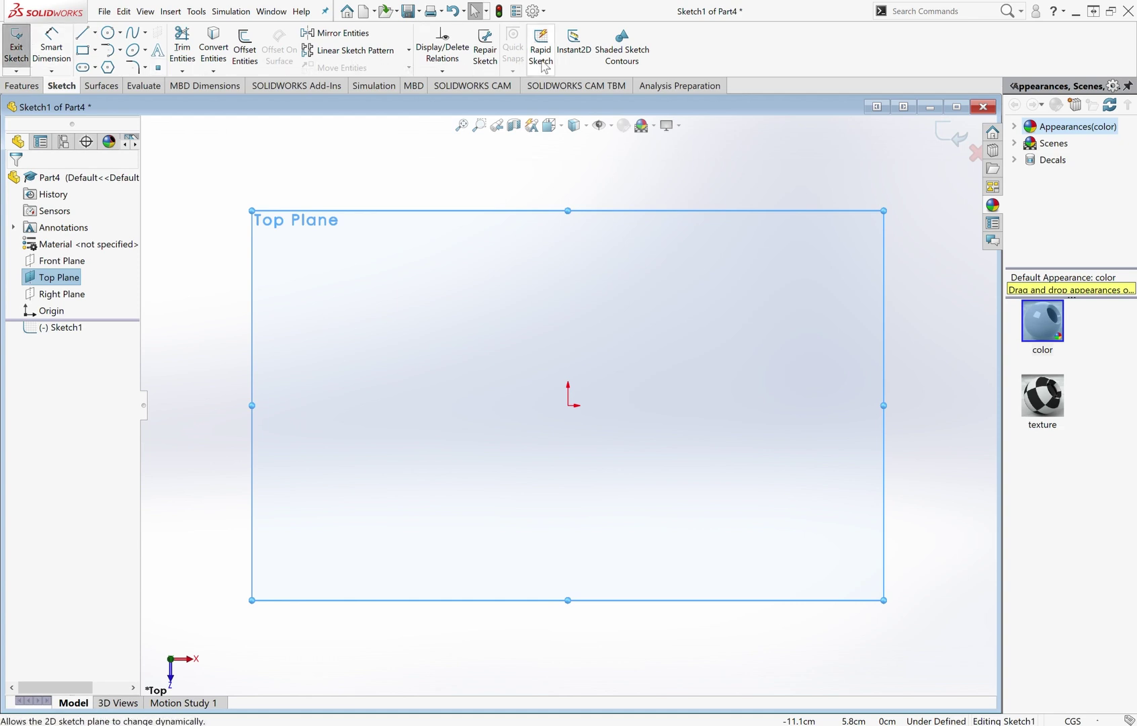
Sketch a corner rectangle from the origin, about 7.74 cm by 6.25 cm, and stretch its right side outward.
left_click(82, 51)
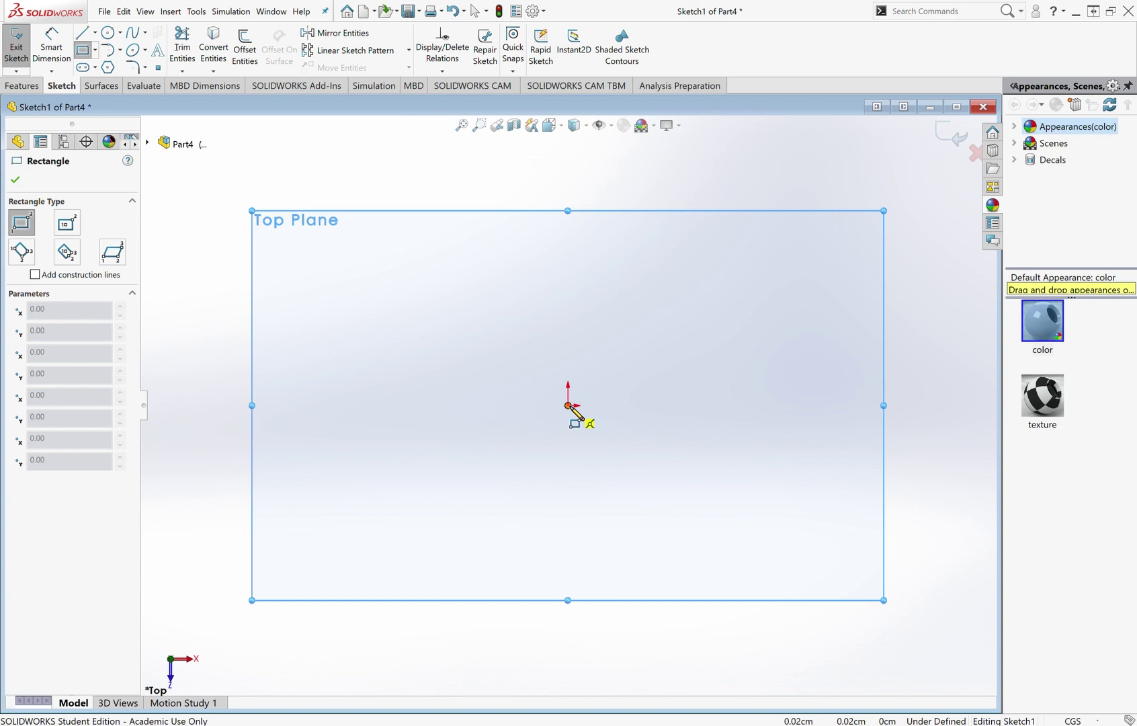
left_click(568, 405)
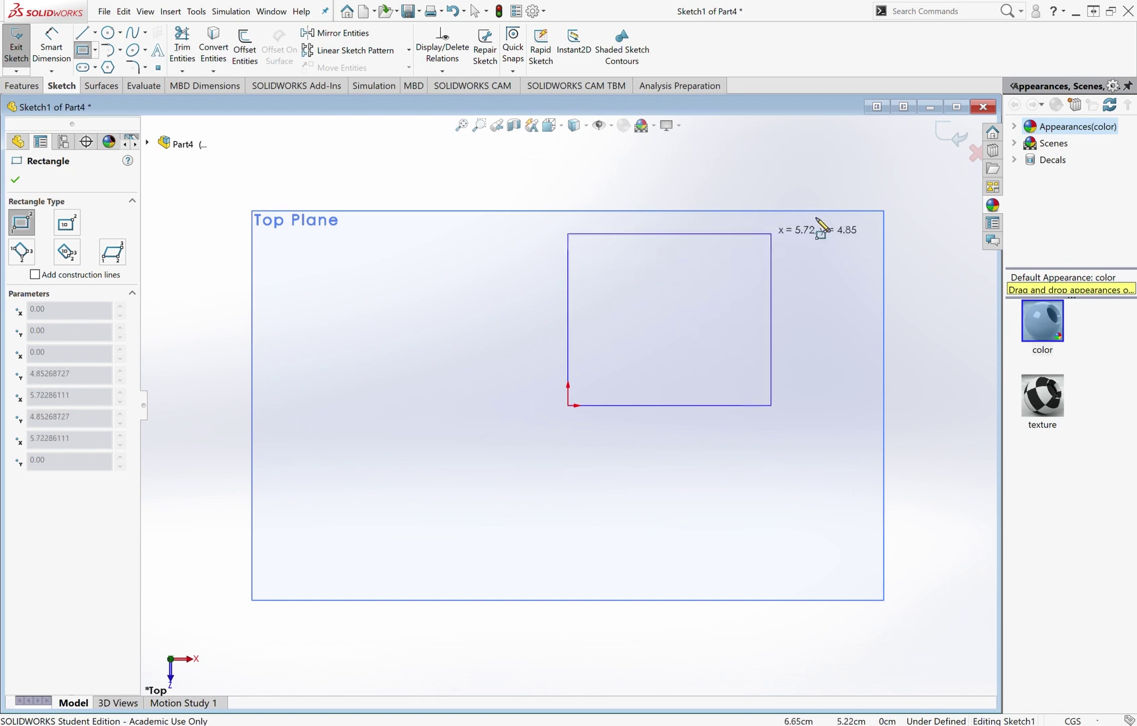
left_click(842, 184)
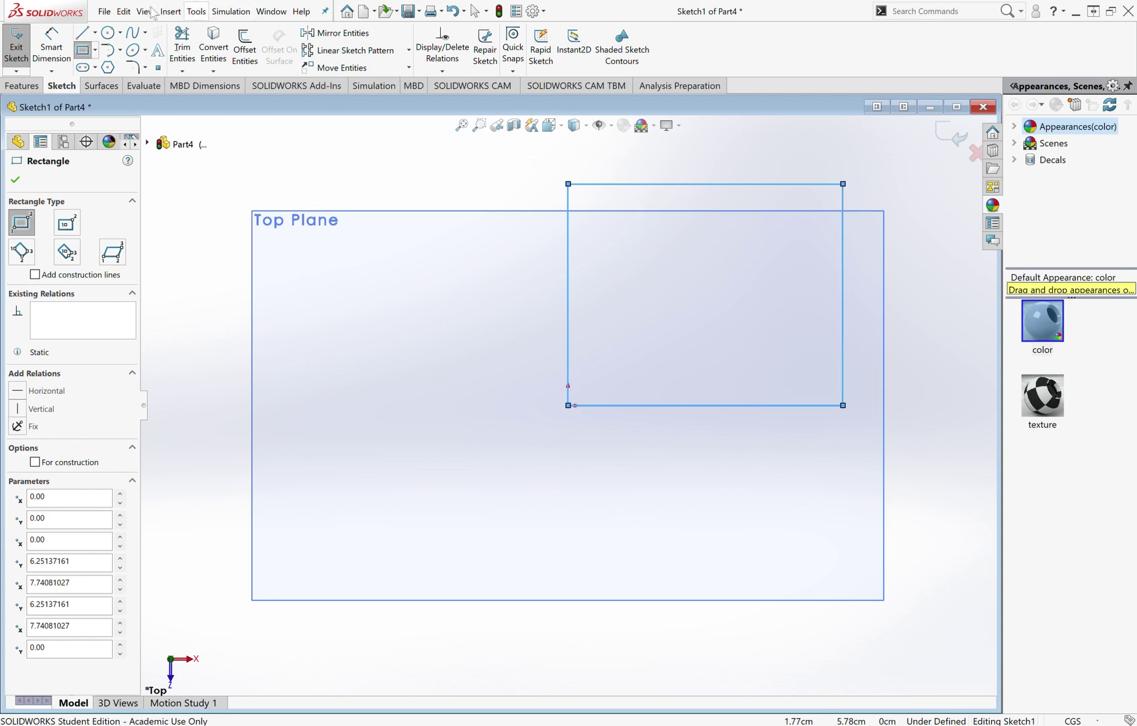
key("Escape")
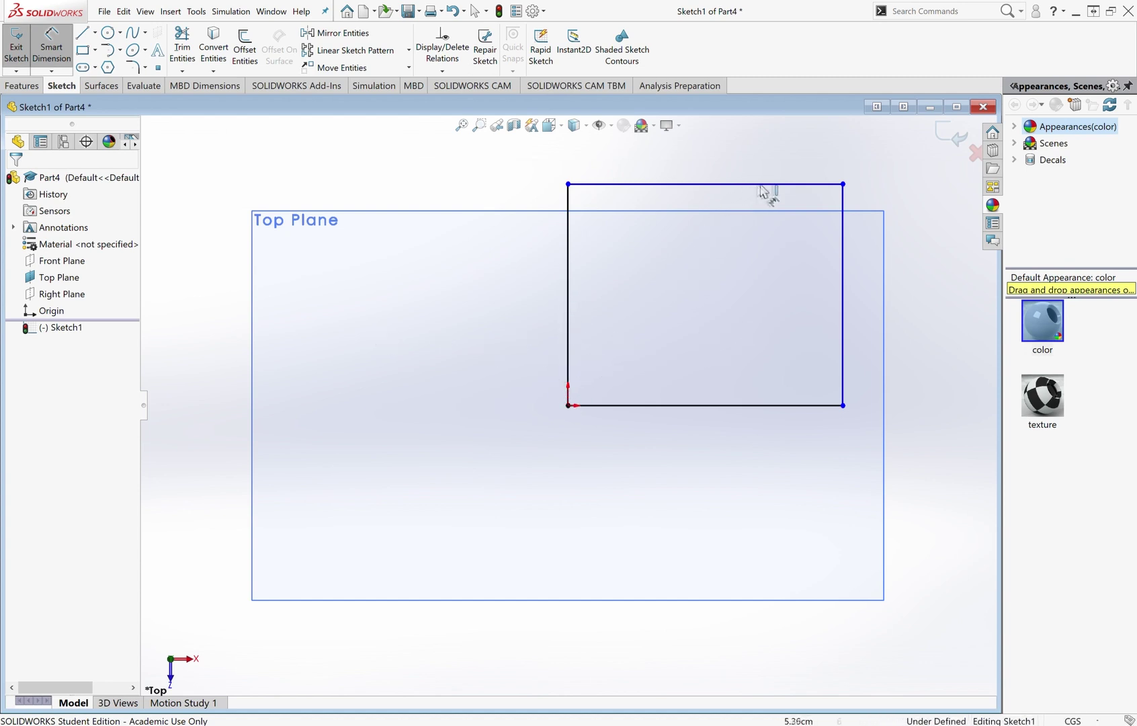
key("Escape")
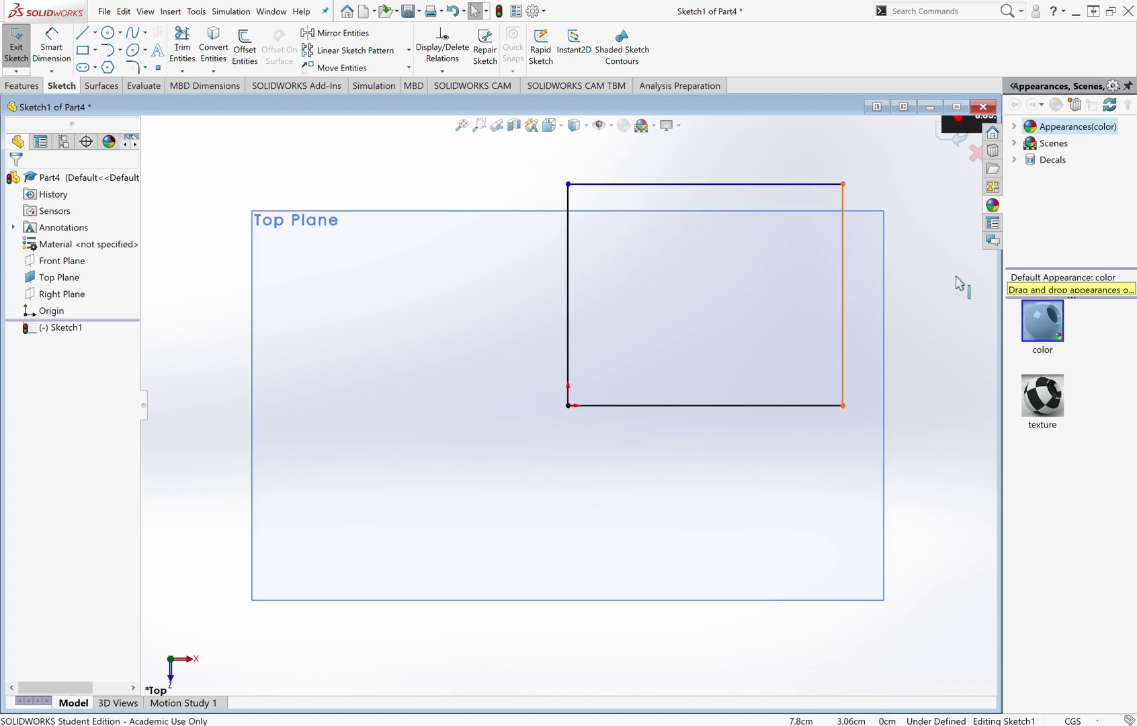
left_click_drag(843, 289, 990, 331)
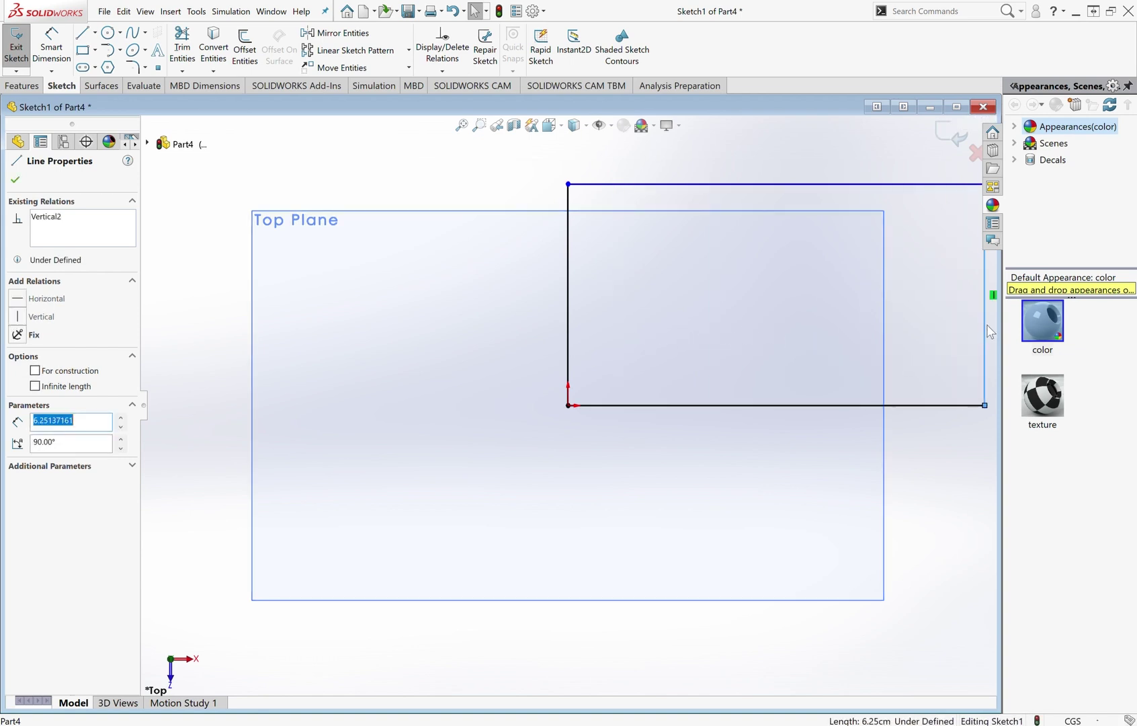
scroll(661, 407, "up", 2)
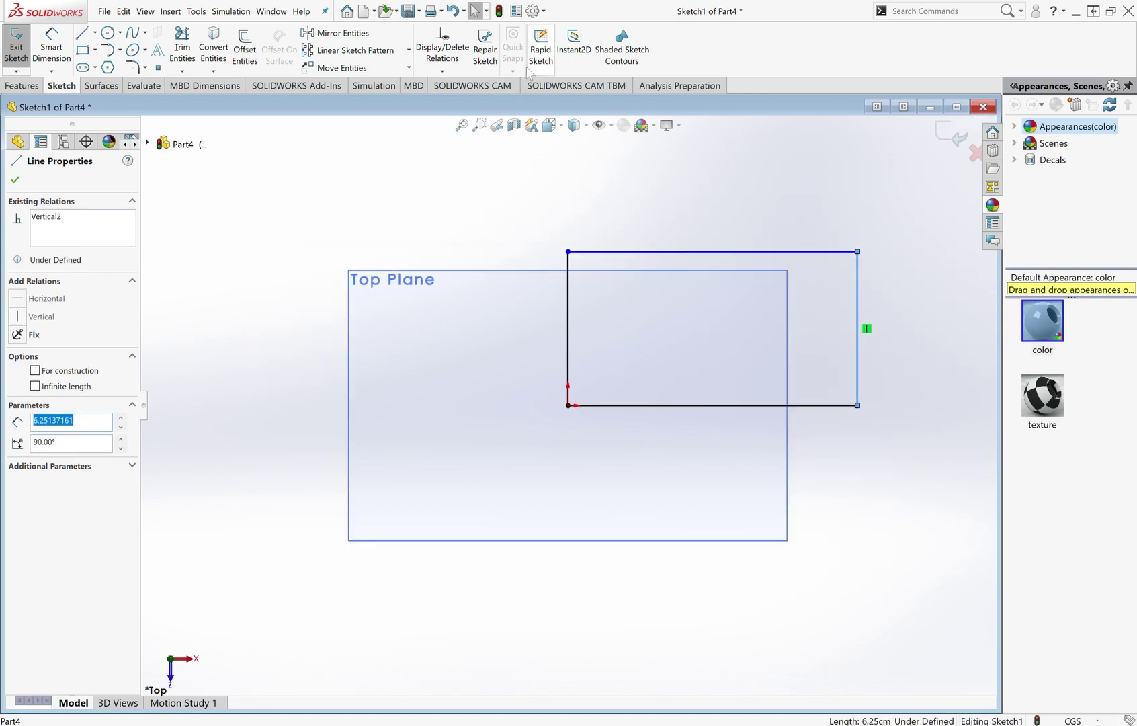
Dimension the rectangle's right vertical side at 5 cm.
left_click(51, 47)
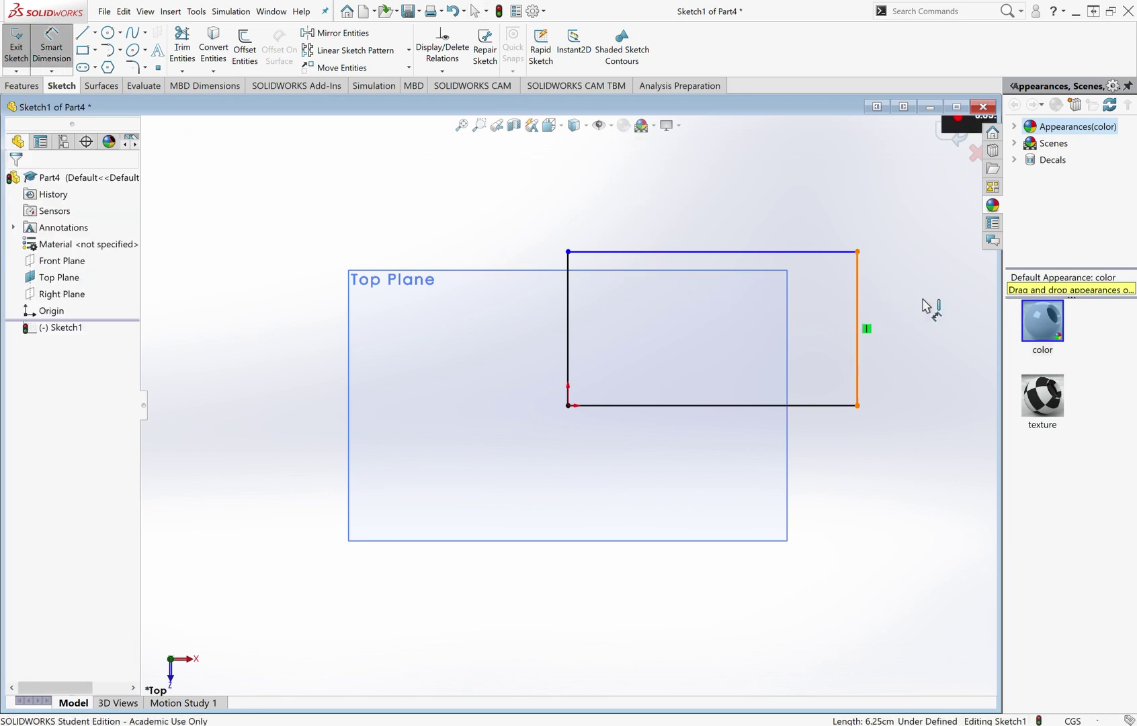
left_click(858, 328)
left_click(935, 309)
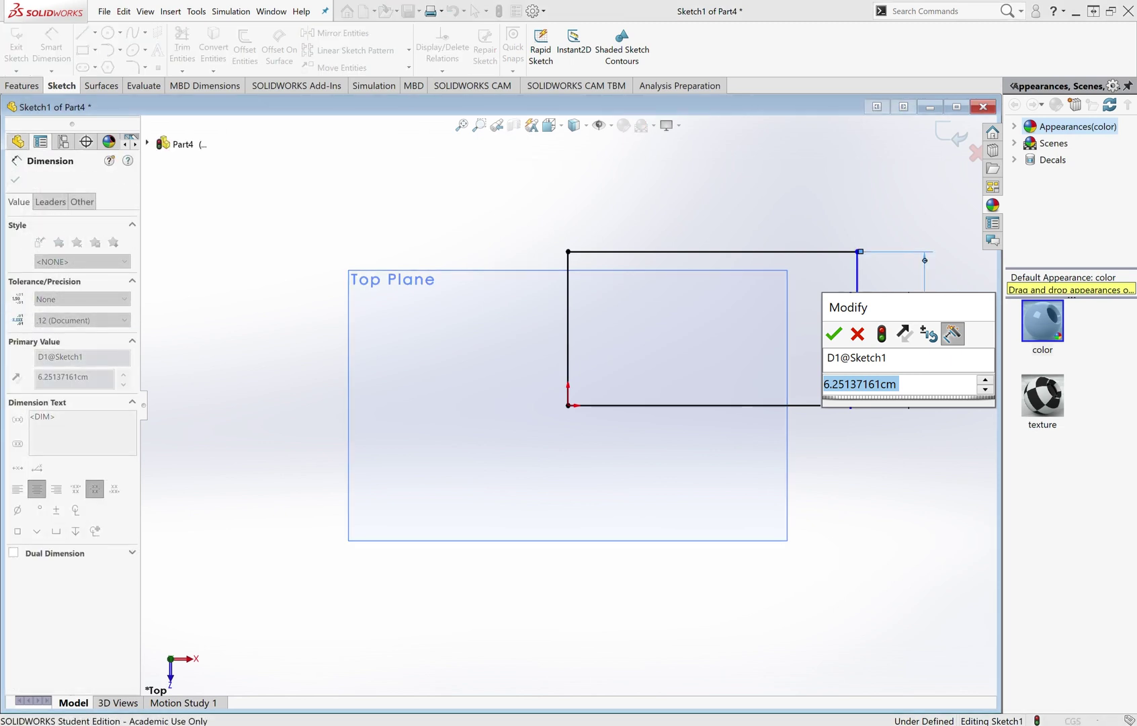
type("5cm")
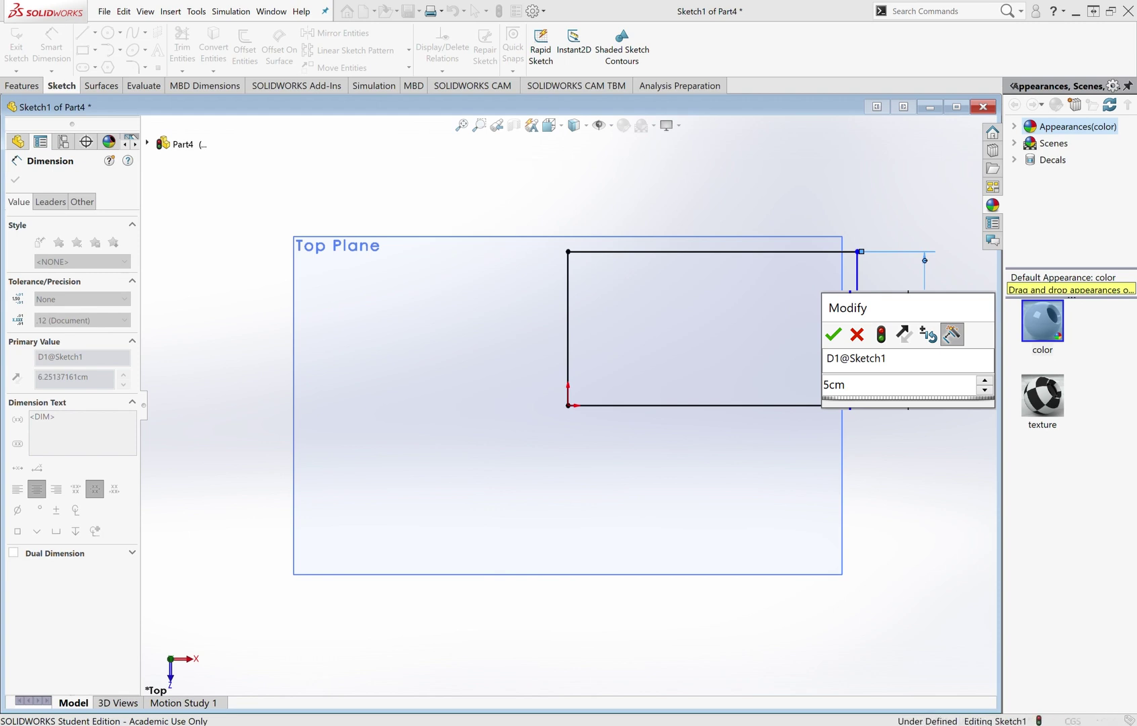
key("Return")
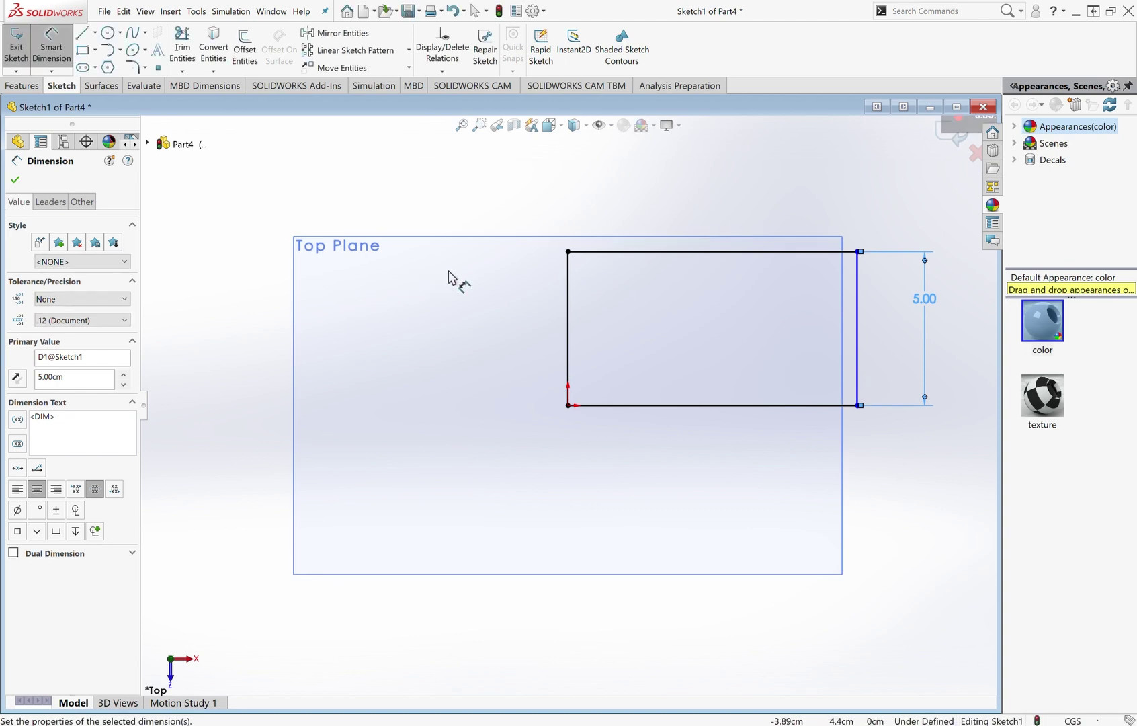
Dimension the rectangle's upper horizontal side and set its length to 5 cm.
left_click(626, 253)
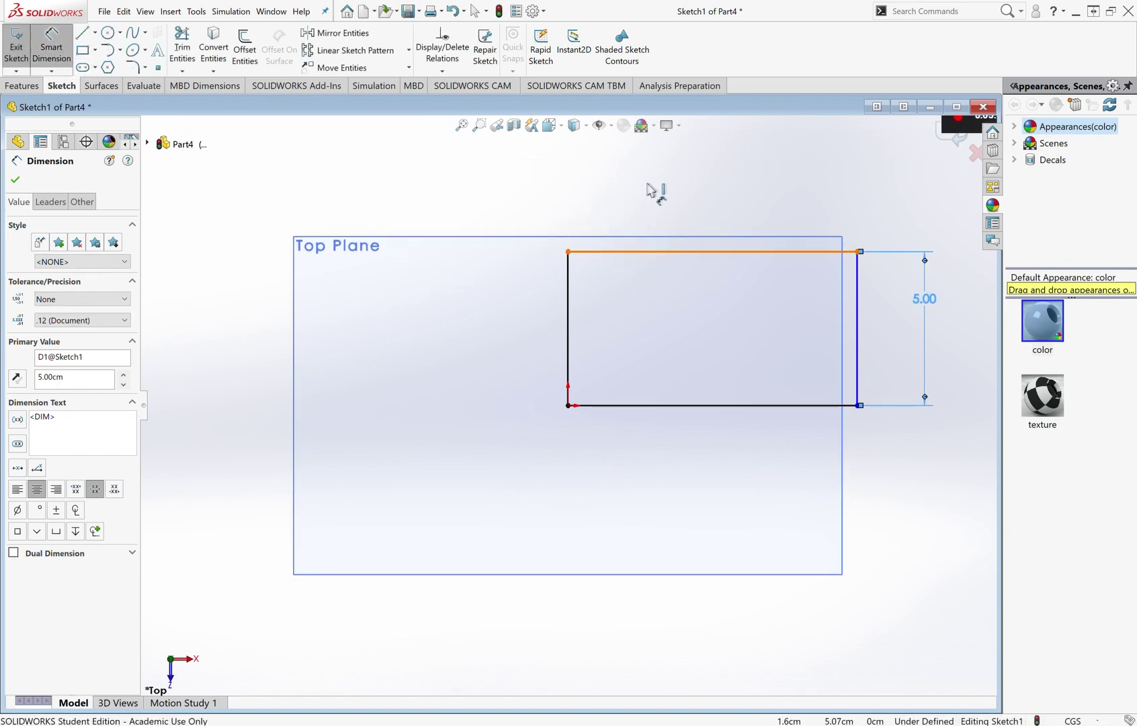
left_click(720, 181)
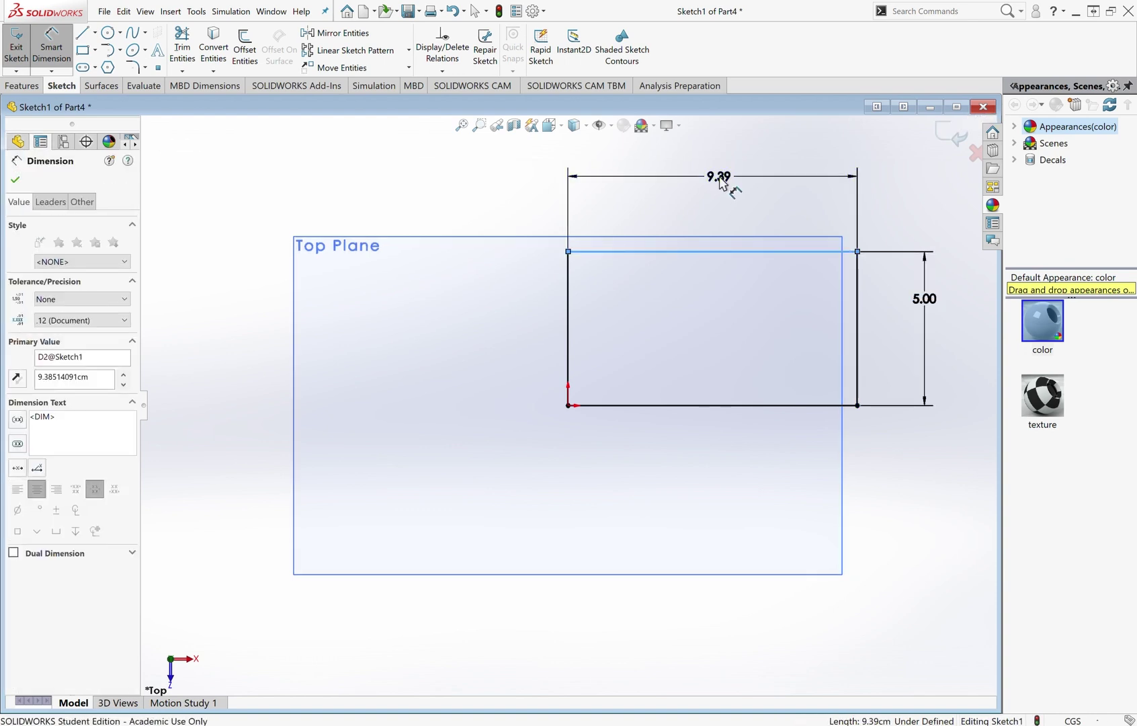
double_click(720, 179)
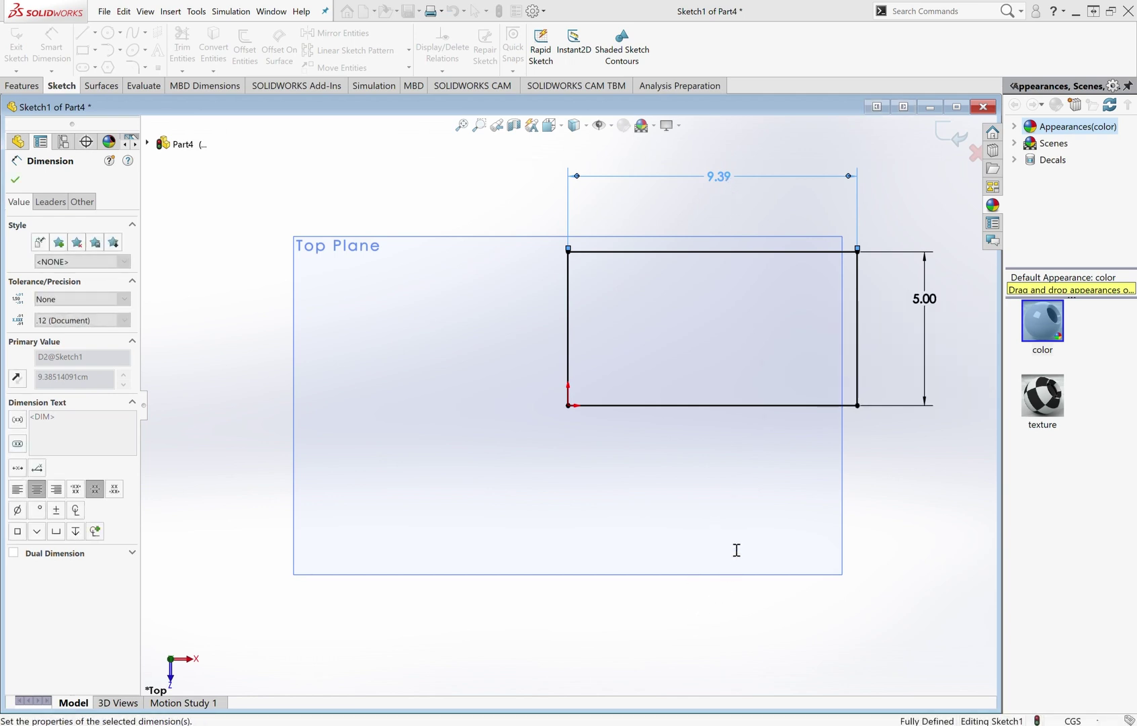
type("5")
key("Return")
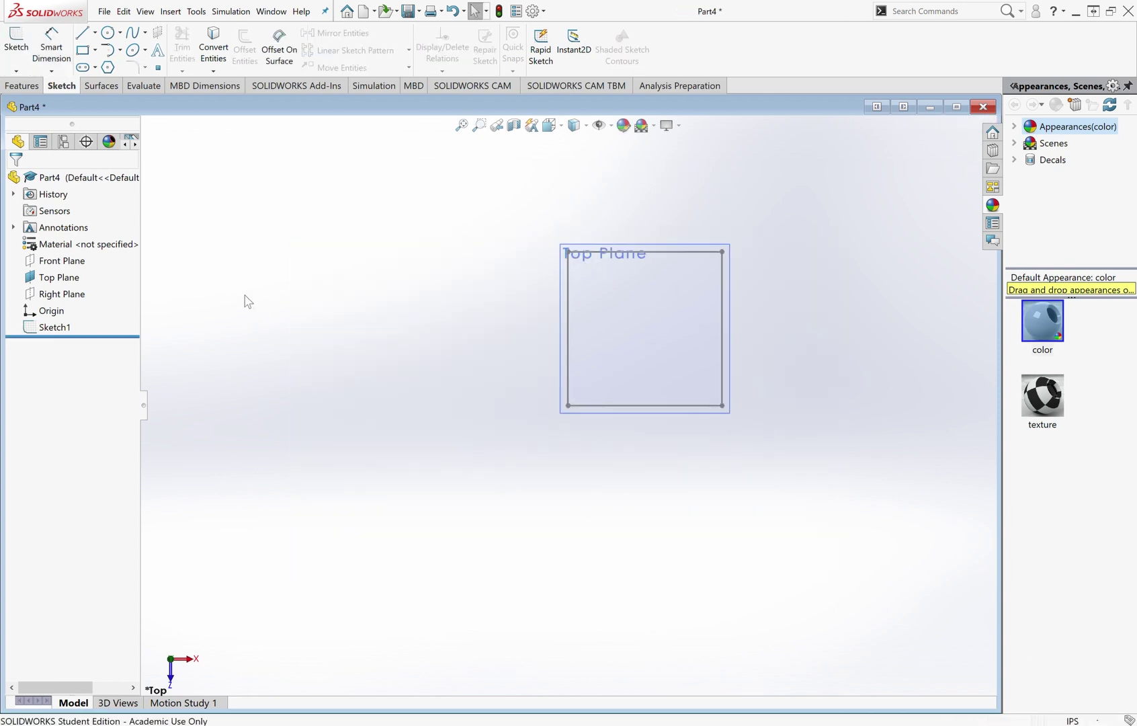
Reopen Sketch1 for editing and set the vertical side's dimension to 5 in.
left_click(53, 329)
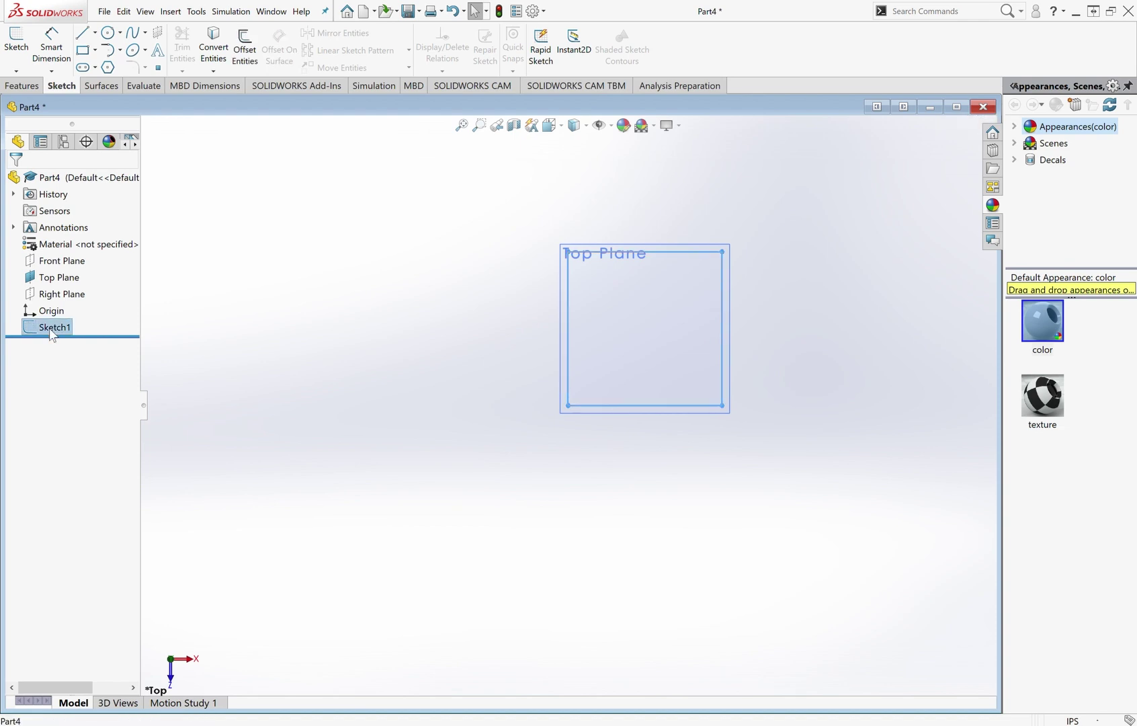
left_click(59, 309)
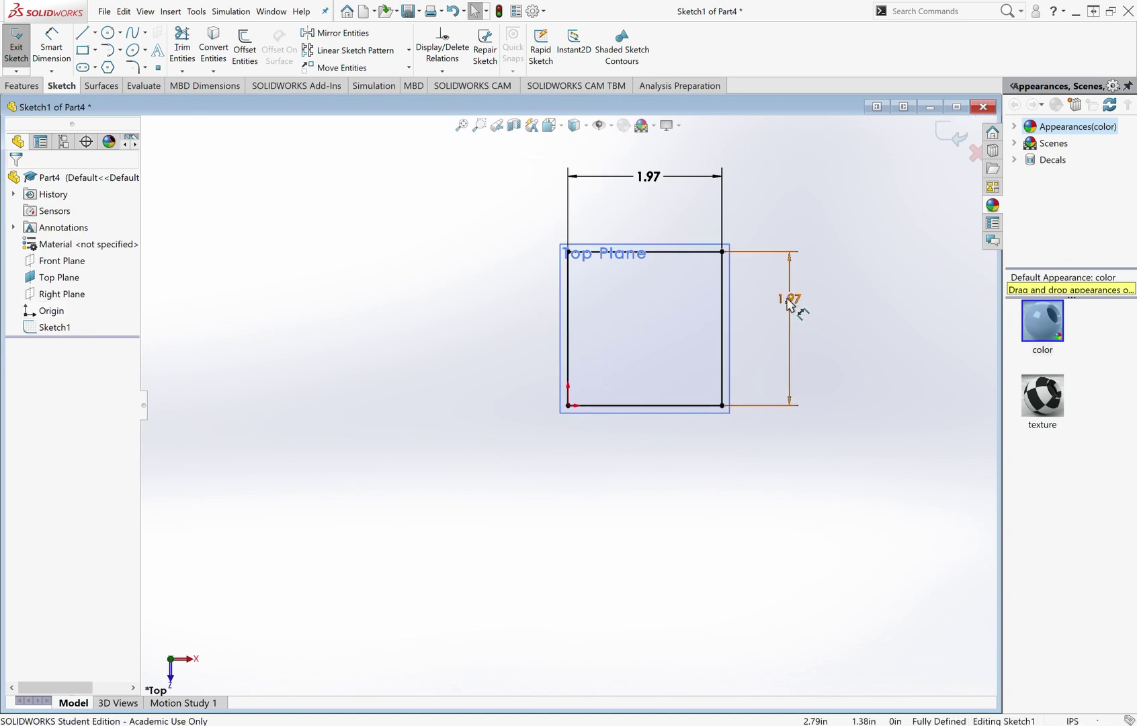
left_click(790, 301)
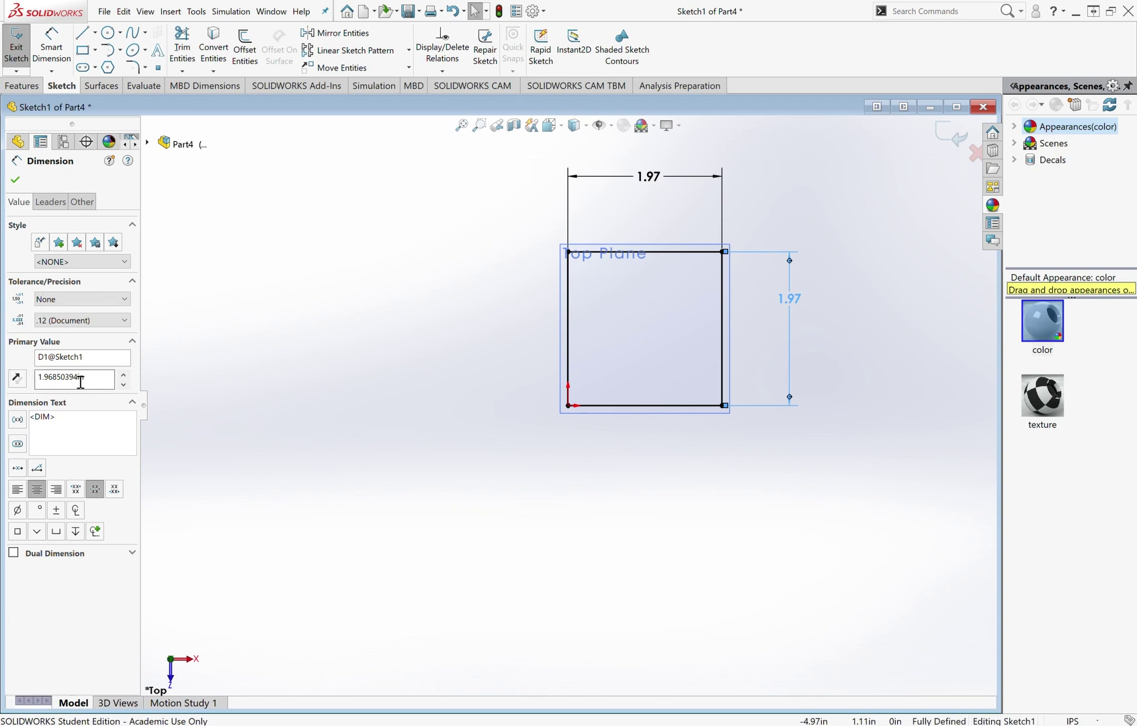
left_click_drag(95, 382, 51, 385)
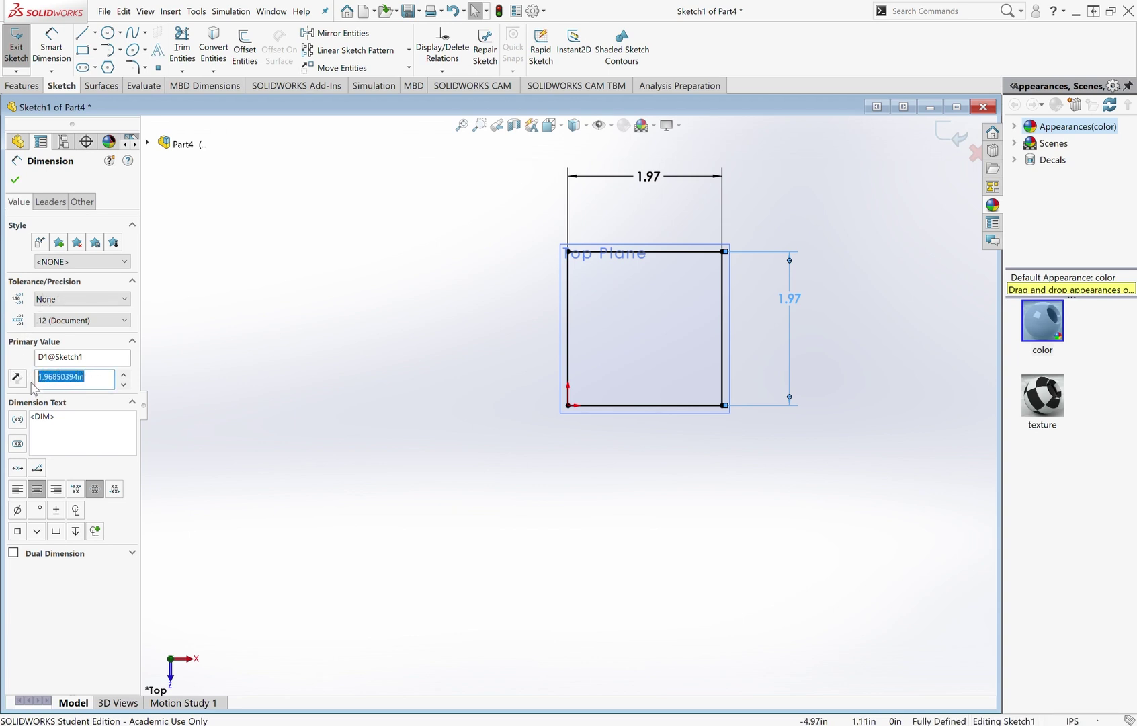
type("5in")
key("Return")
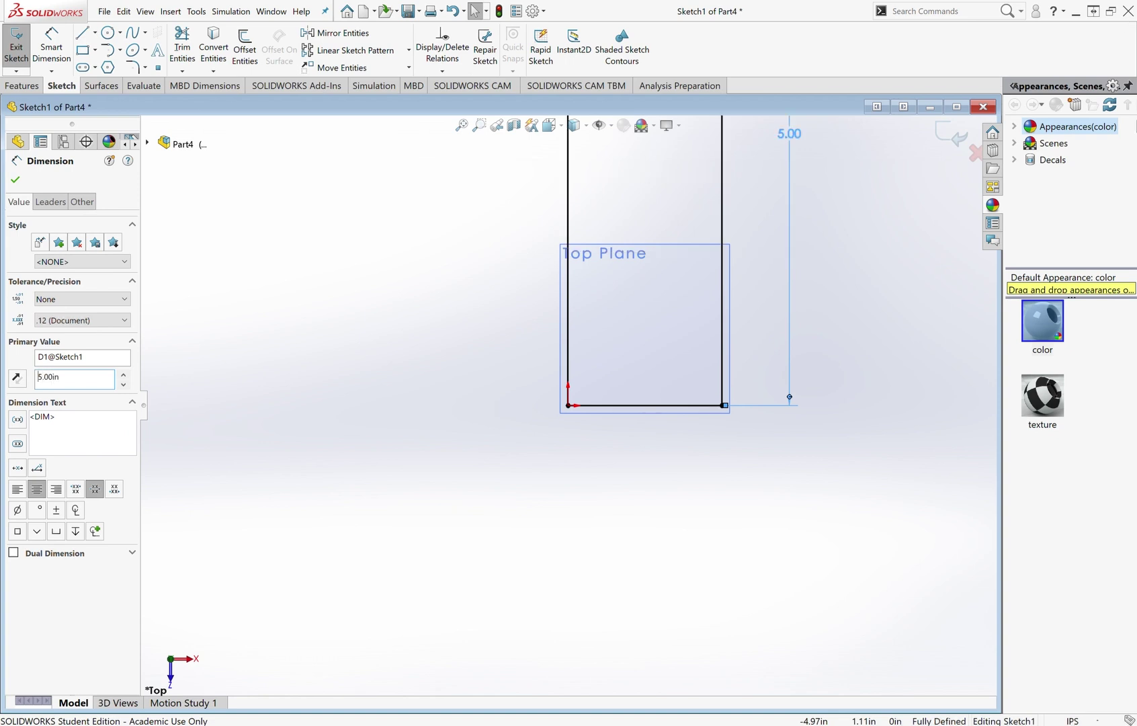
Delete the dimension on the rectangle's upper horizontal side.
scroll(545, 367, "up", 4)
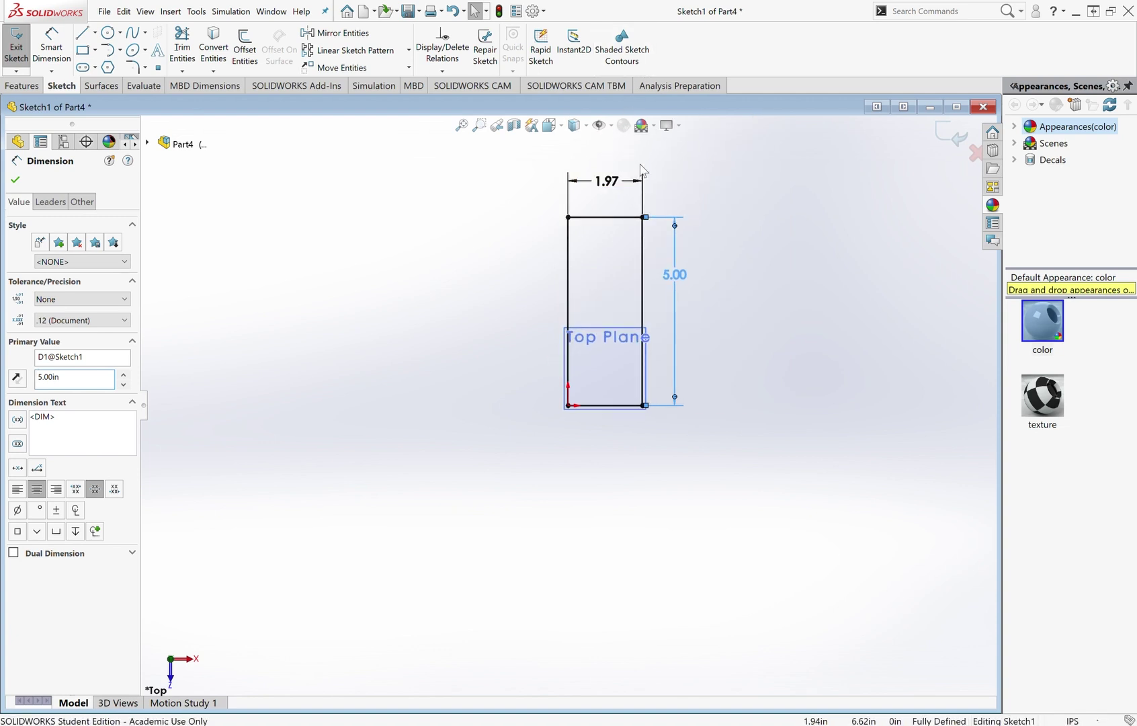
scroll(642, 170, "down", 2)
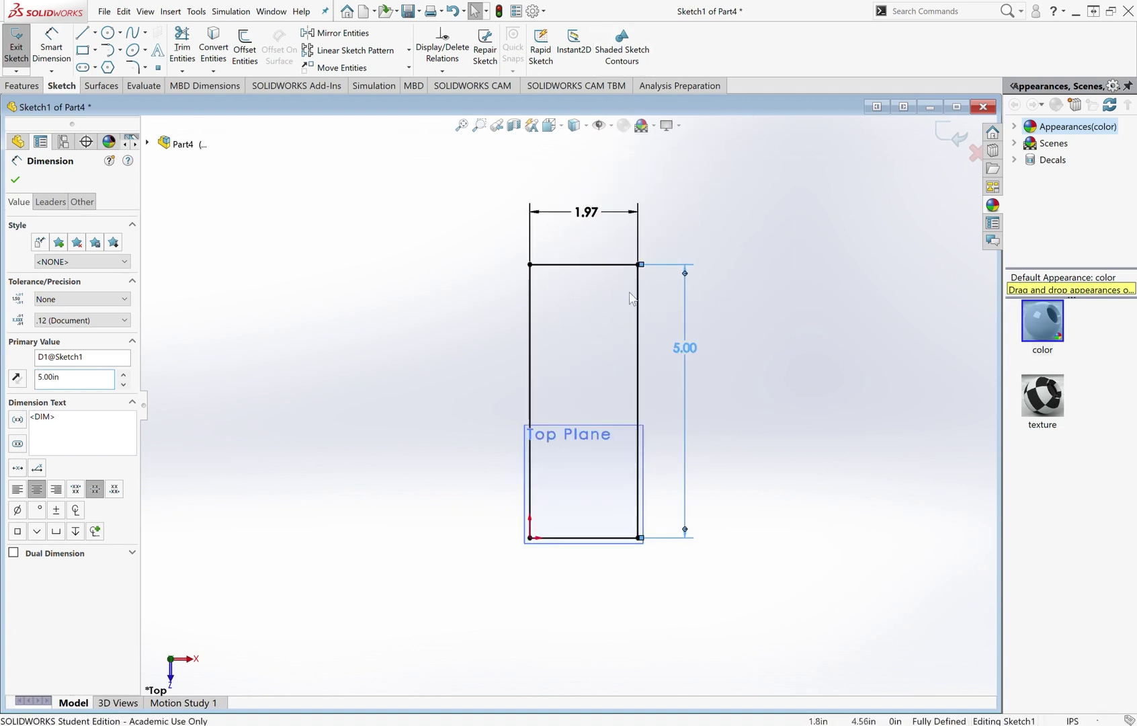
left_click(598, 217)
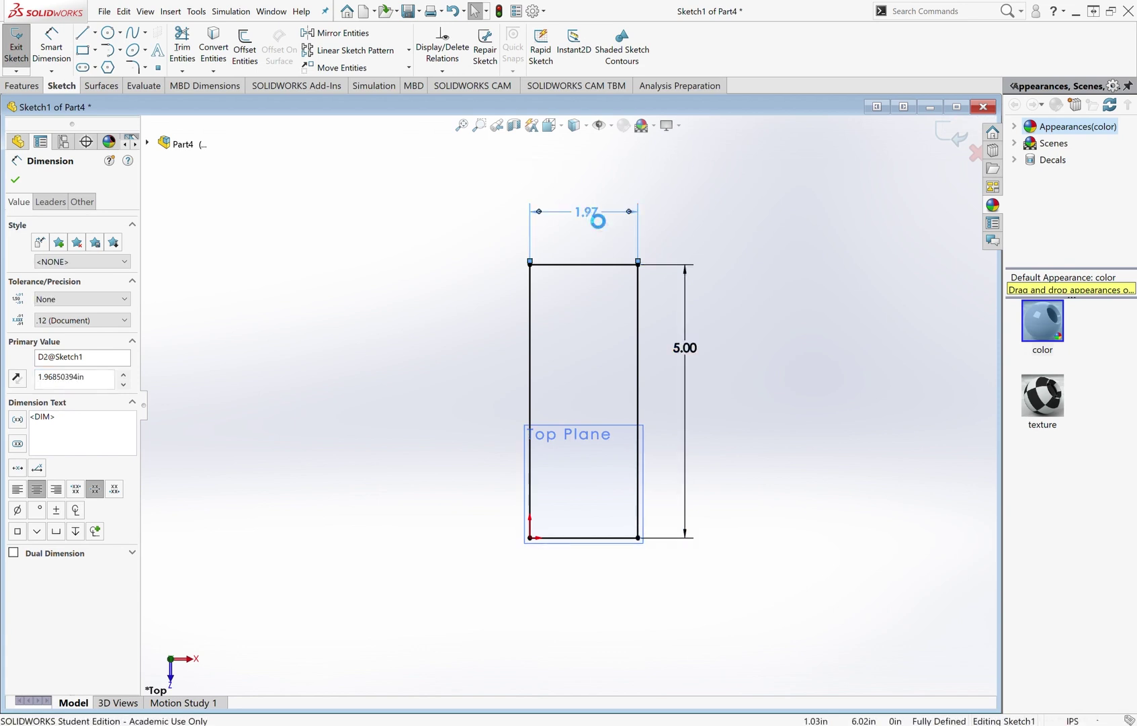
key("Delete")
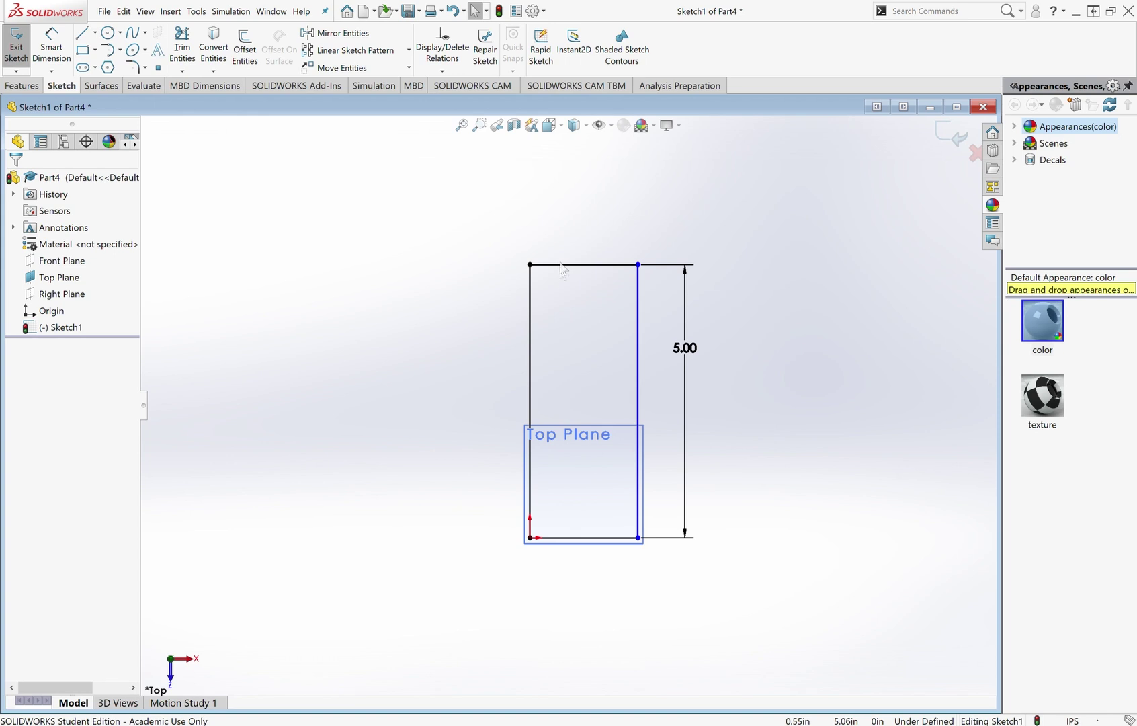
Add an Equal relation between the rectangle's right vertical side and its upper horizontal side.
left_click(640, 335)
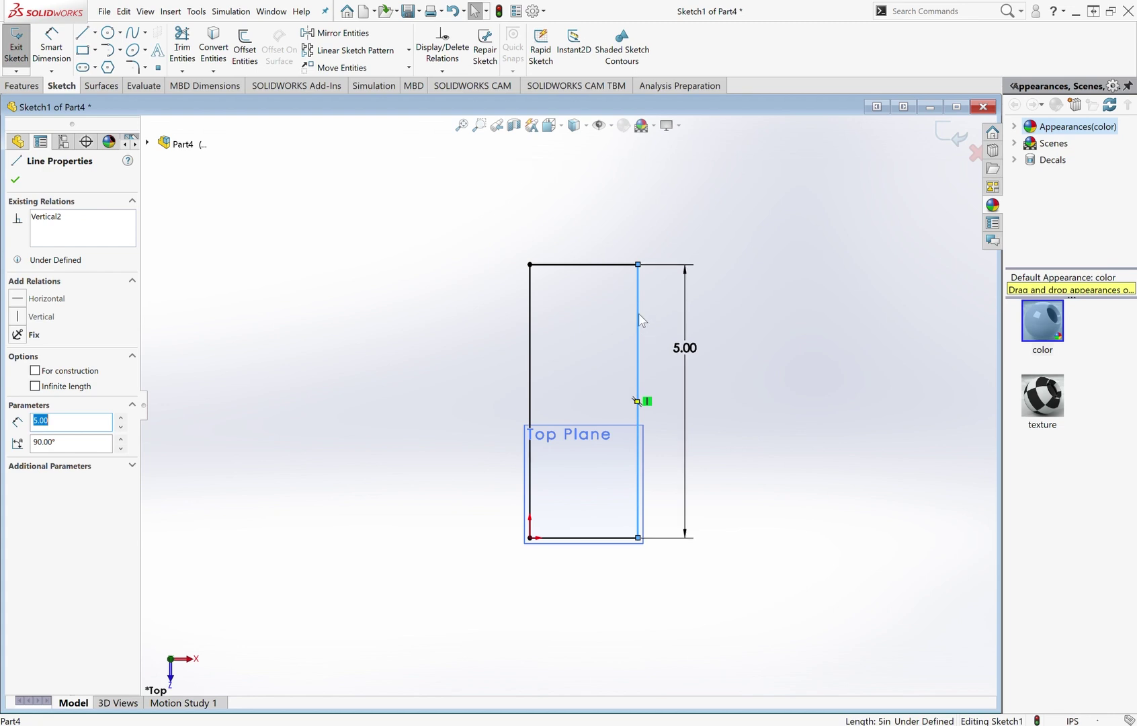
left_click(618, 265)
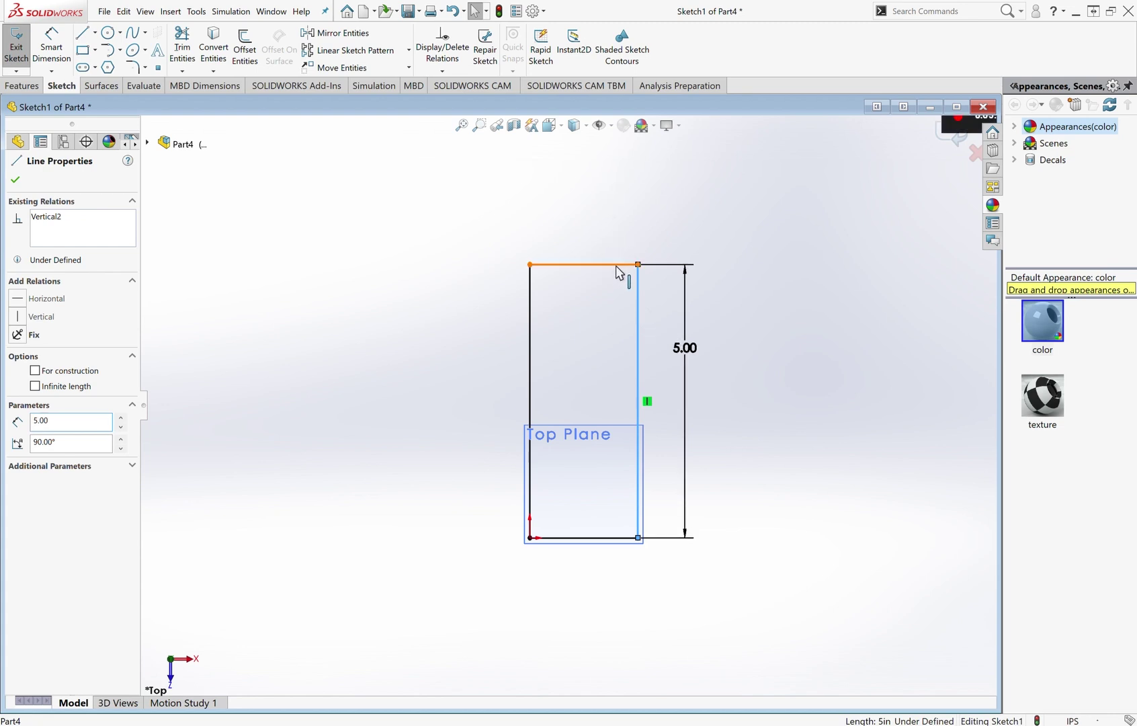
left_click(585, 389, "ctrl")
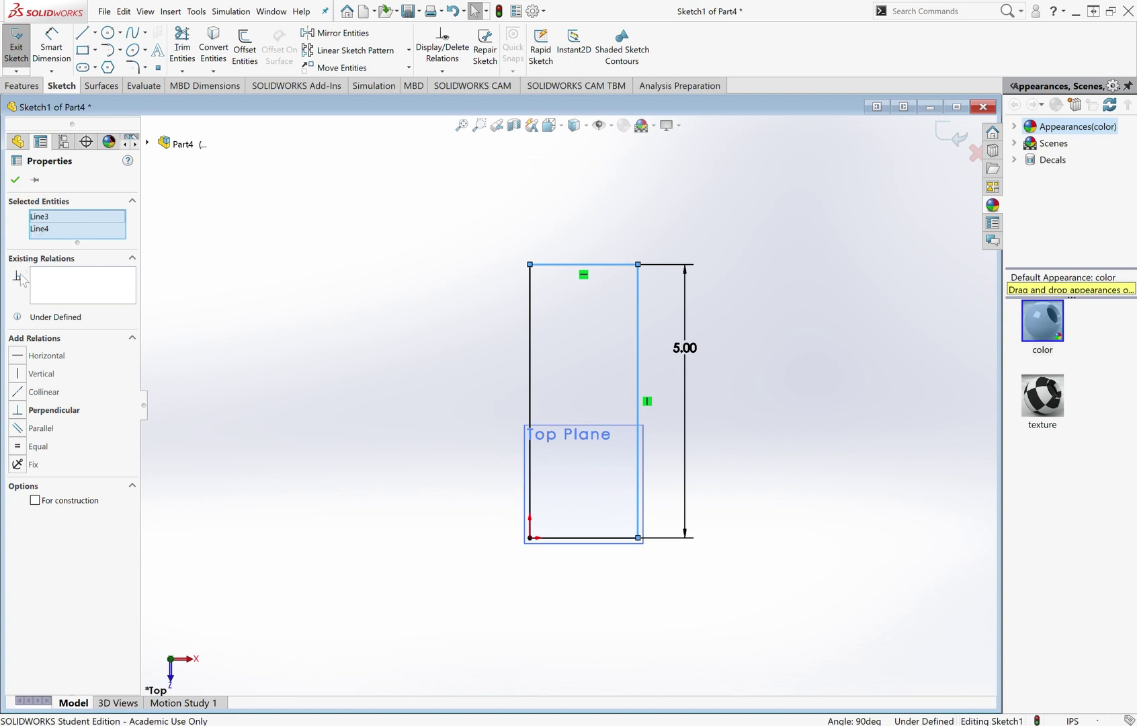
left_click(35, 448)
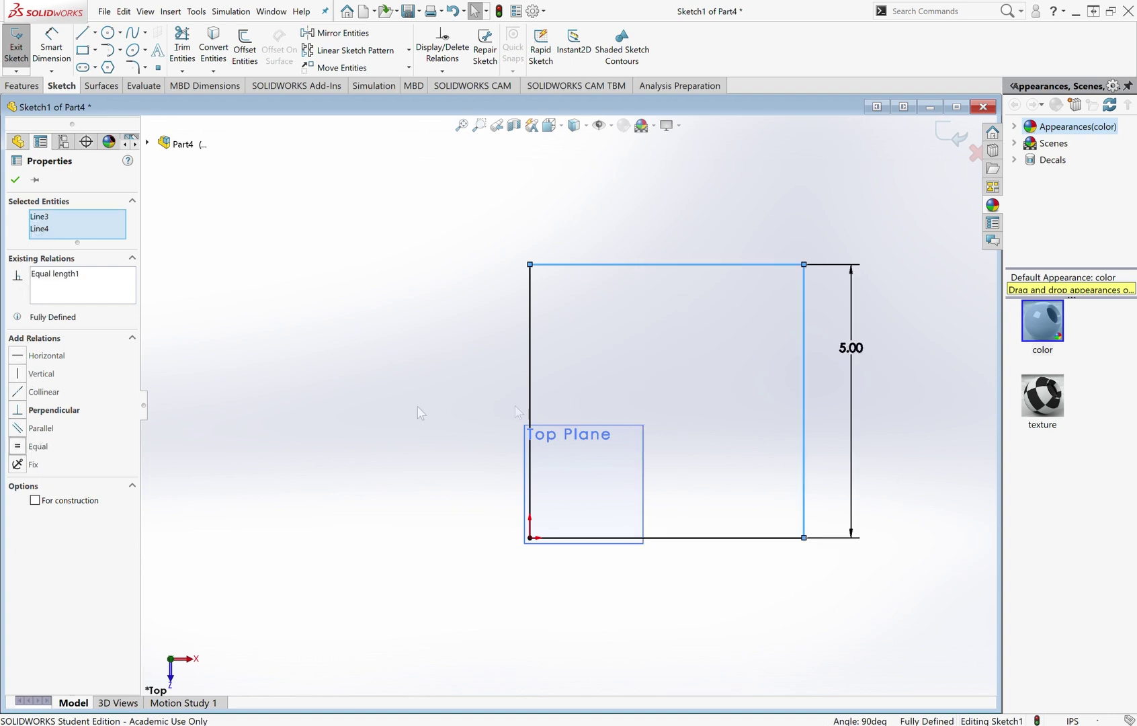
Accept the Equal relation and exit the sketch of the square.
left_click(14, 180)
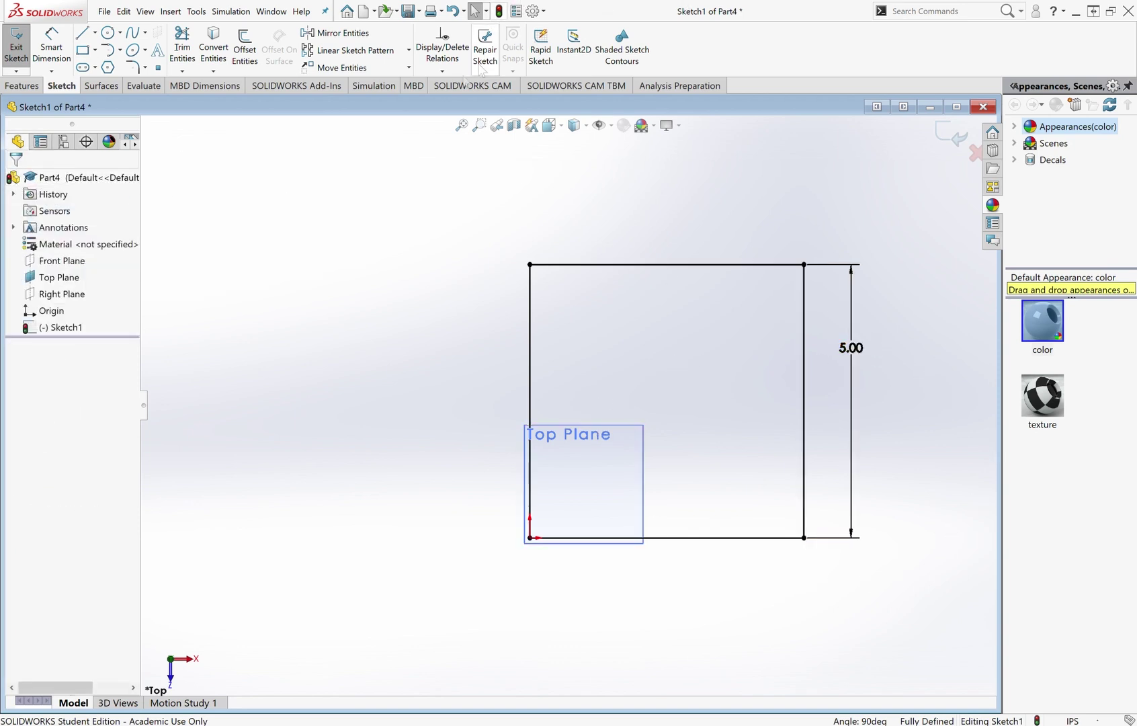
left_click(28, 58)
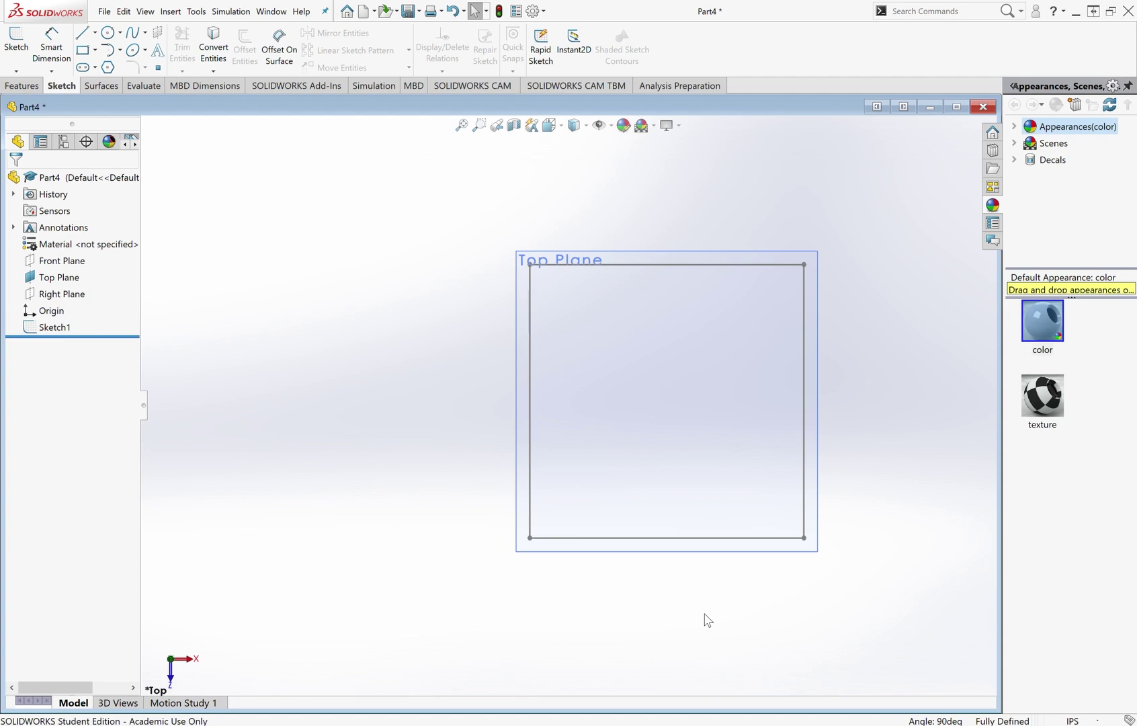
Examine the finished square sketch in 3D, straight from the top and from a corner using the view selector.
mouse_move(729, 584)
middle_mouse_down()
mouse_move(751, 370)
mouse_move(619, 406)
mouse_move(743, 414)
mouse_move(873, 368)
mouse_move(710, 434)
mouse_move(701, 454)
middle_mouse_up()
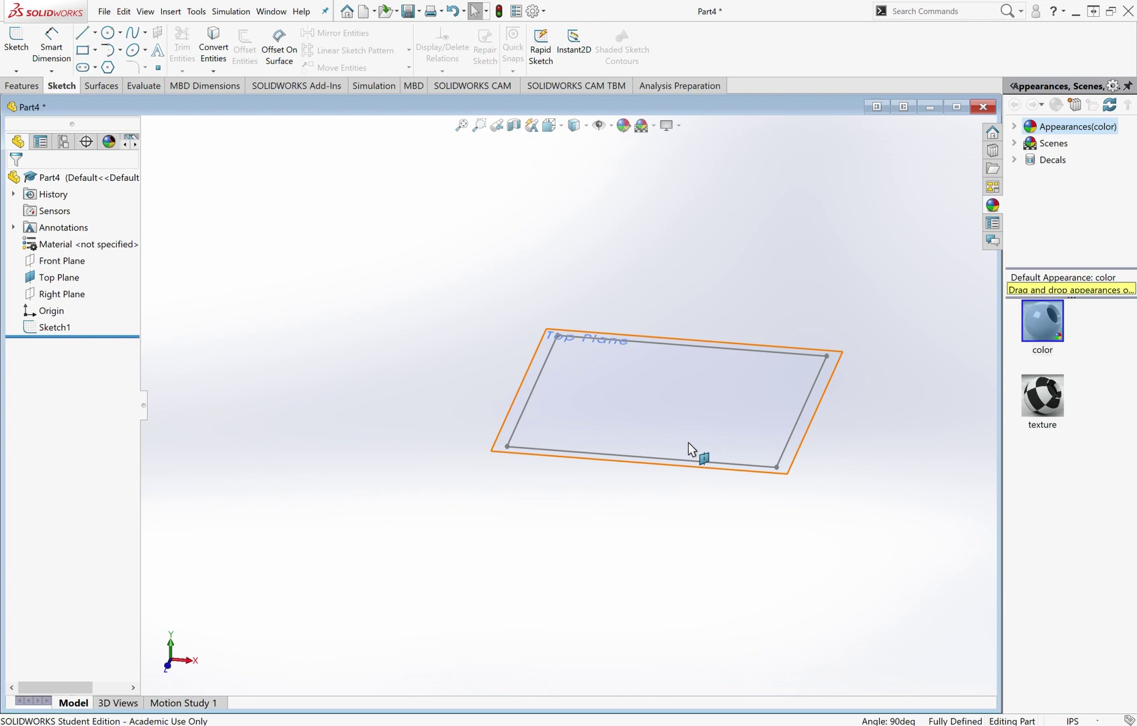
key("space")
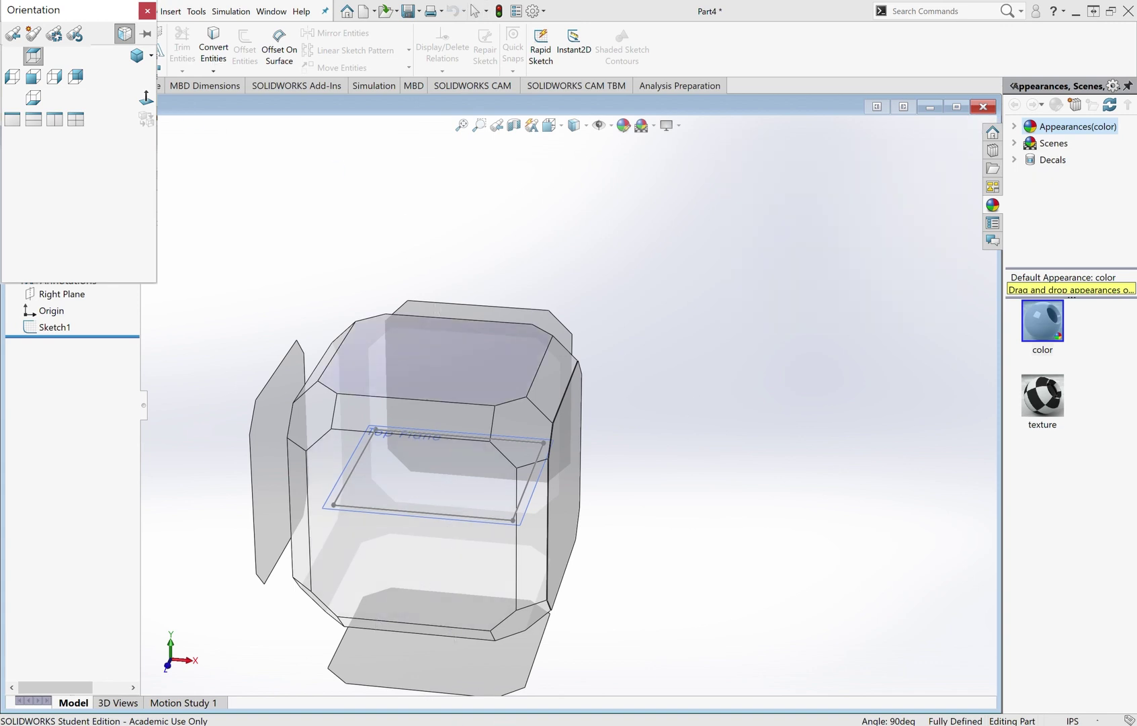
left_click(457, 356)
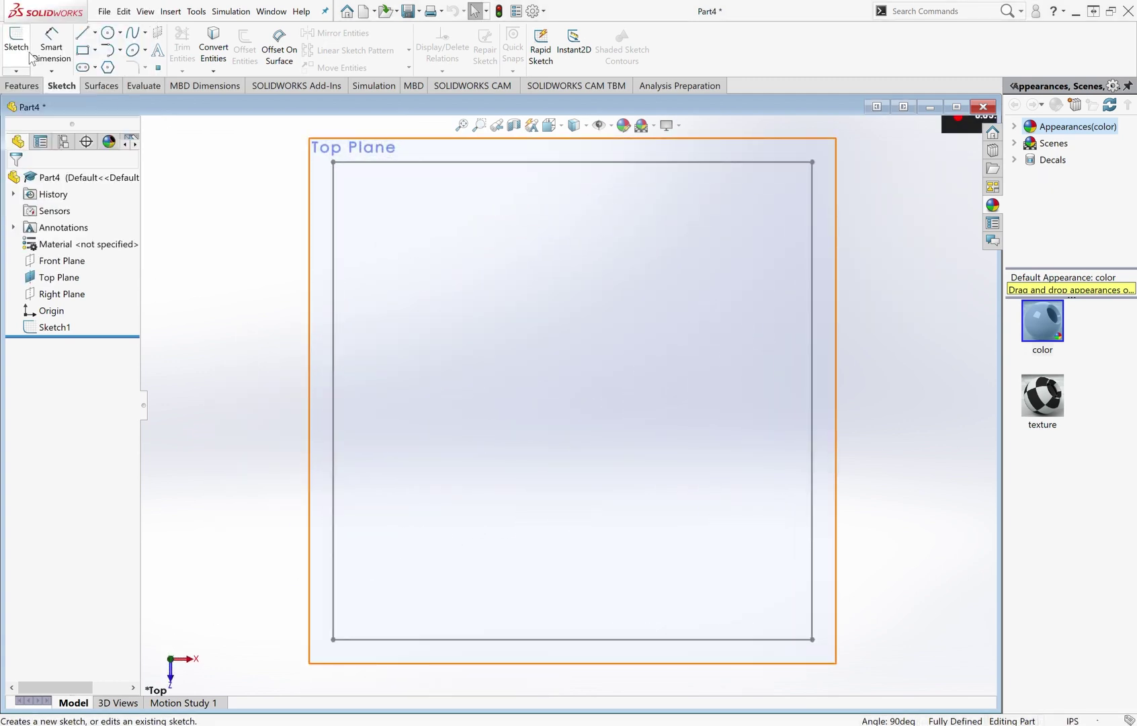
key("space")
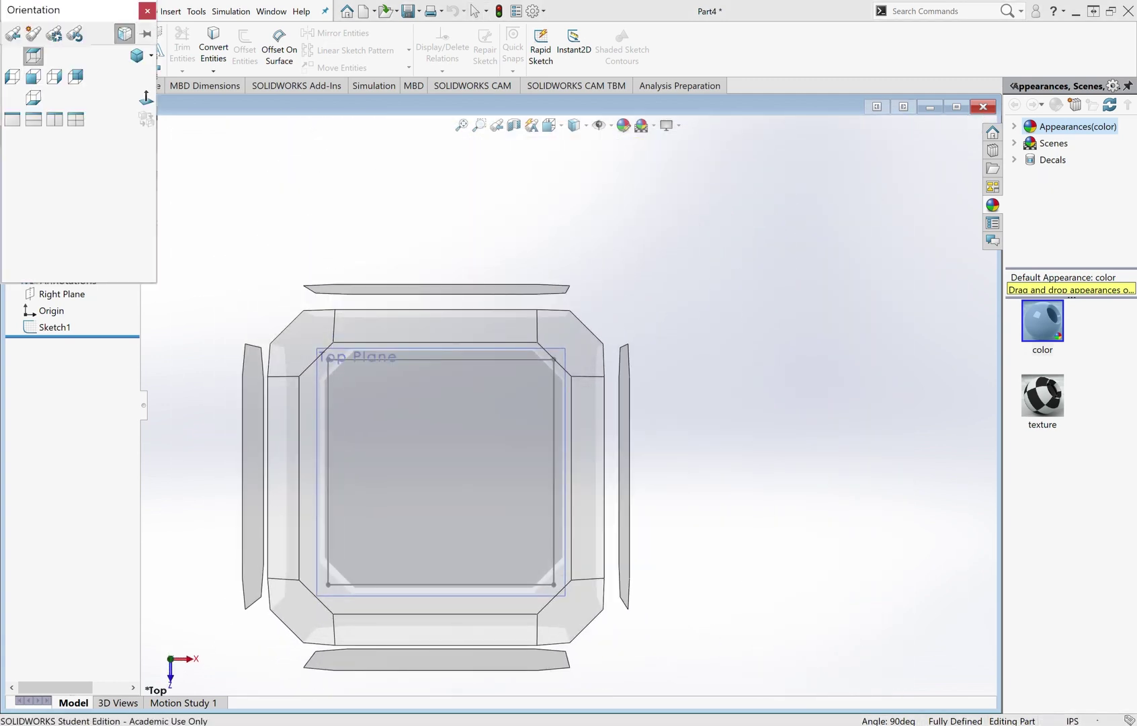
left_click(579, 614)
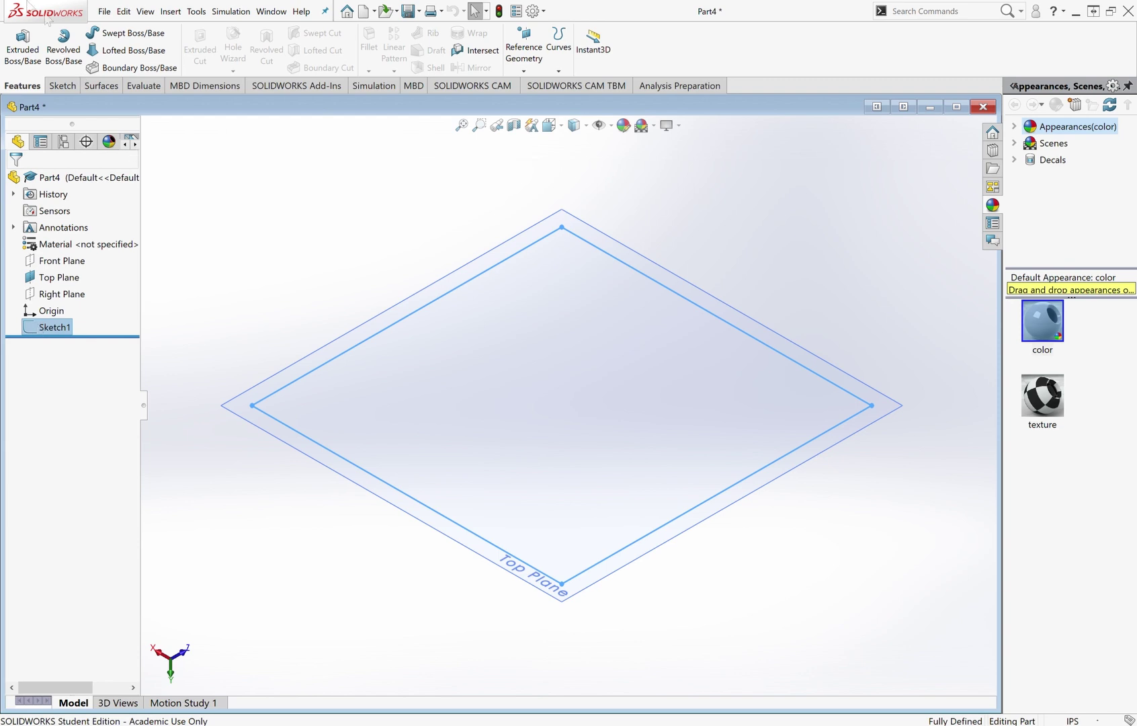
Extrude the square sketch from its sketch plane as a blind boss with a depth of 5 in.
left_click(25, 46)
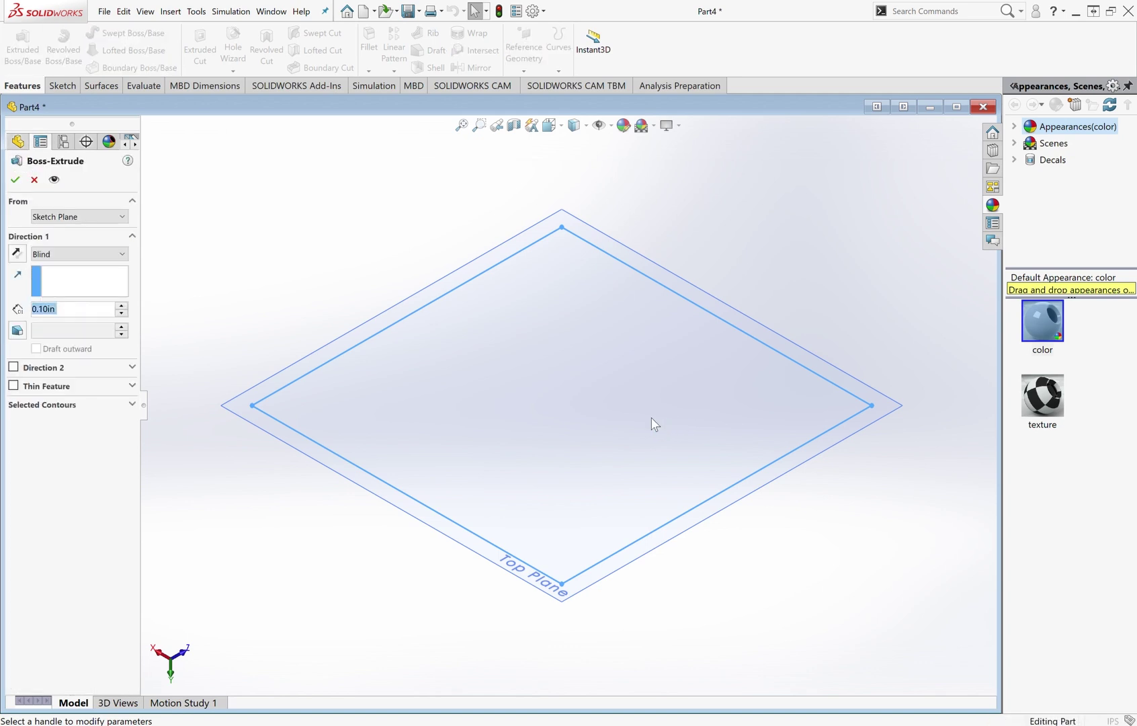
middle_click_drag(777, 538, 778, 270)
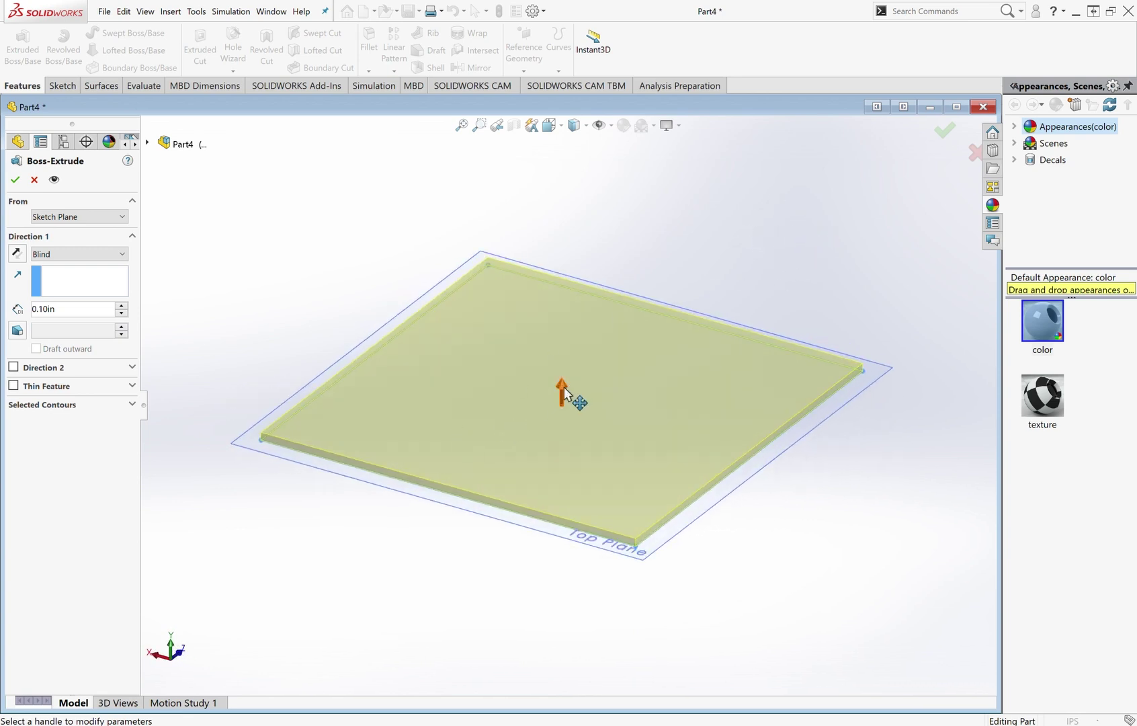
left_click_drag(564, 394, 564, 472)
left_click_drag(579, 139, 560, 462)
left_click_drag(537, 167, 531, 124)
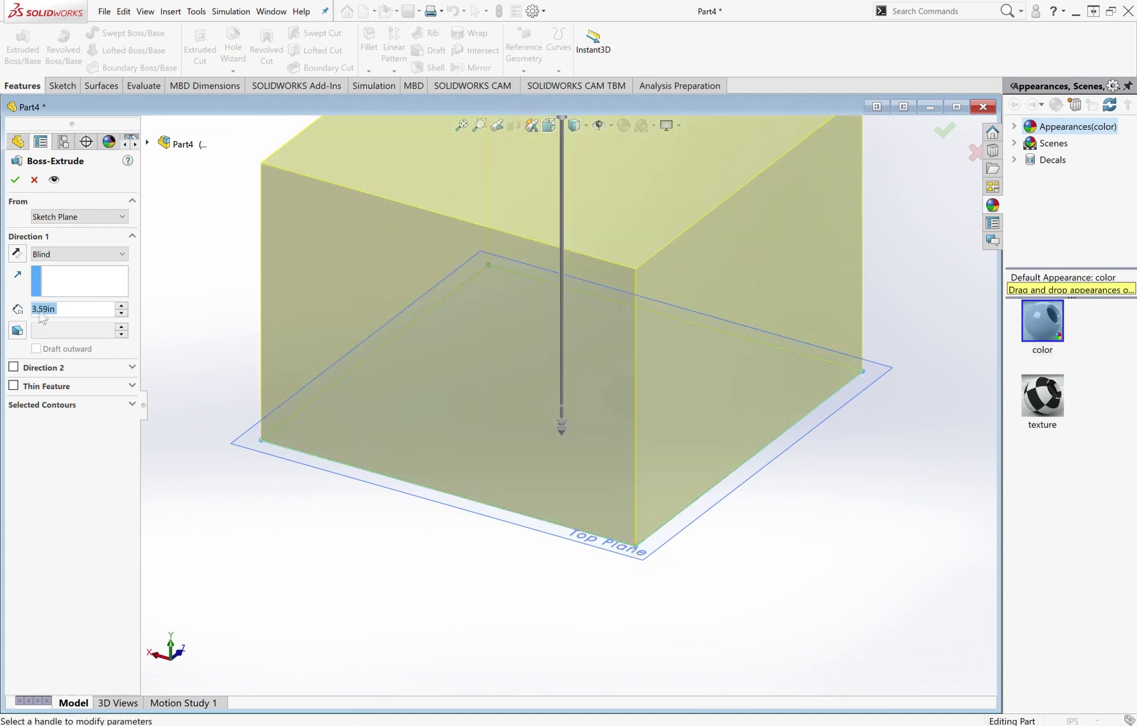
type("5in")
key("Return")
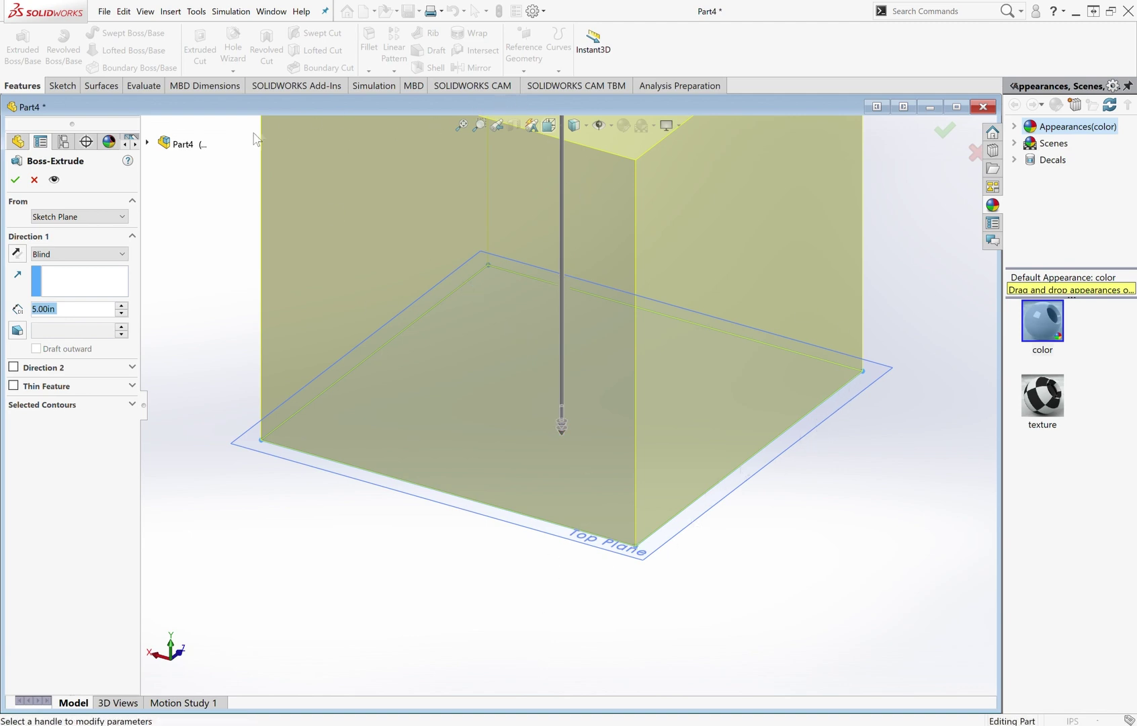
left_click(461, 126)
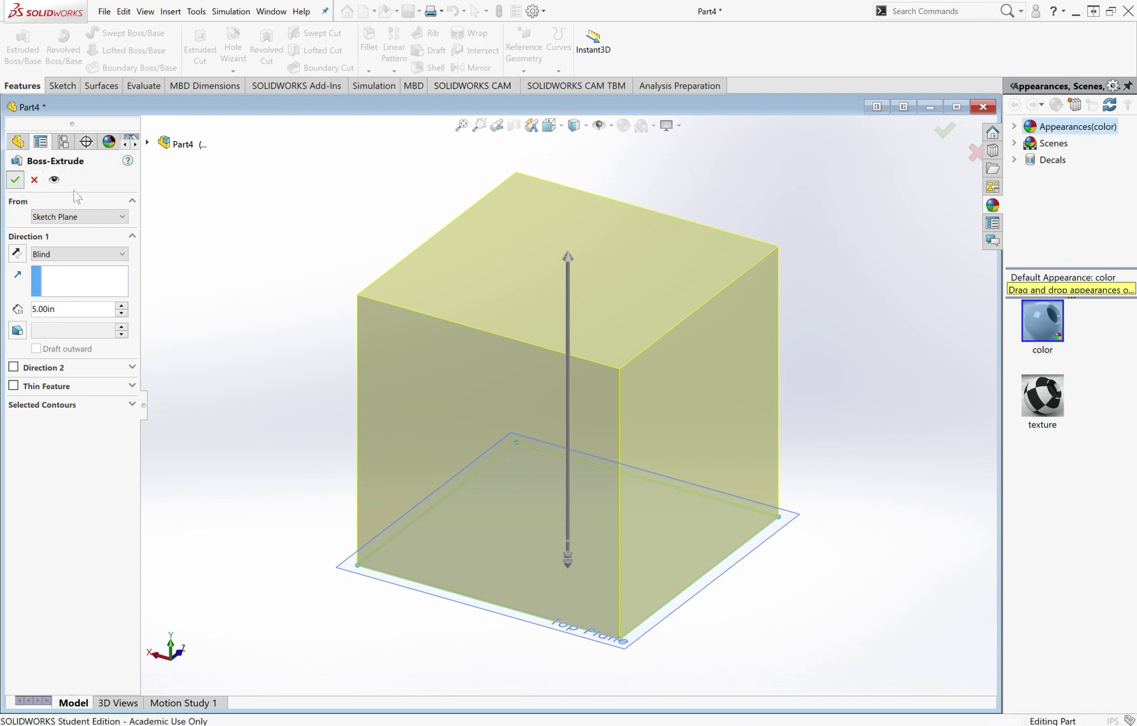
key("Return")
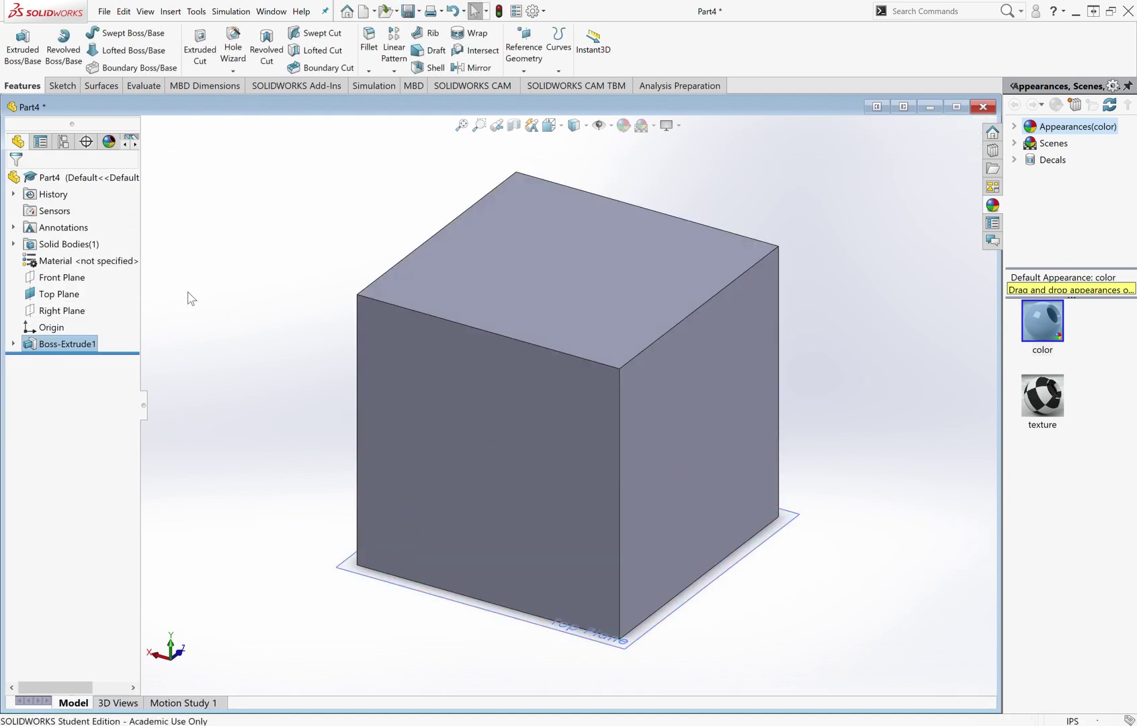
Hide the Top Plane.
left_click(70, 299)
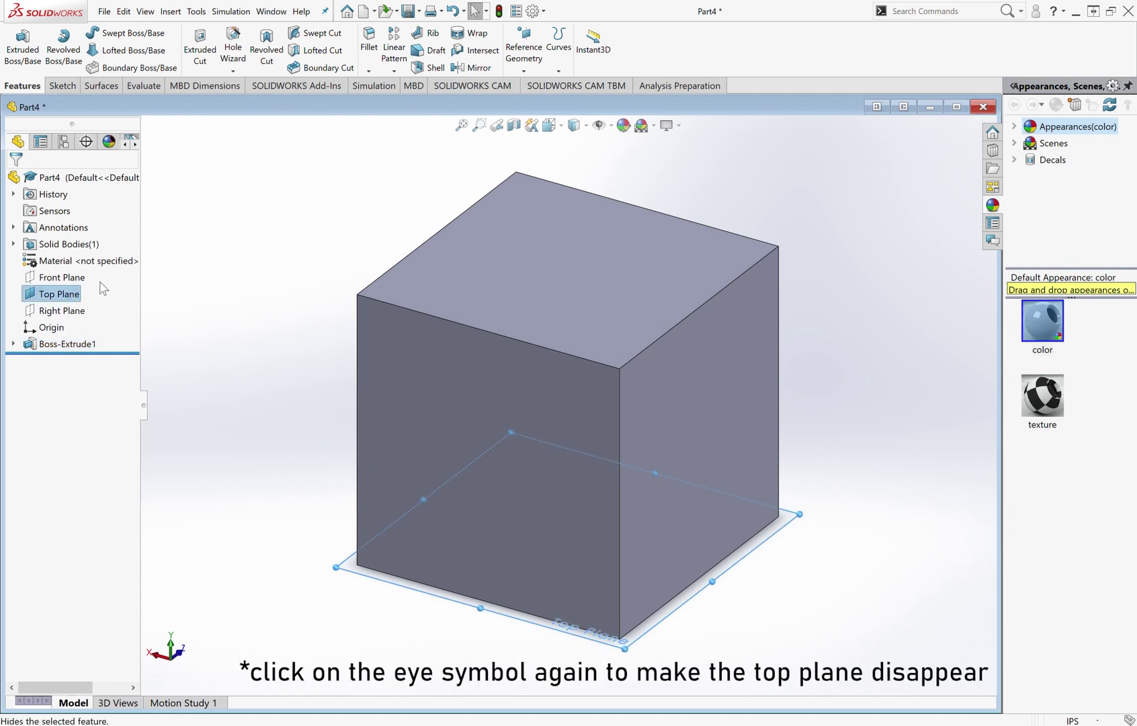
left_click(103, 287)
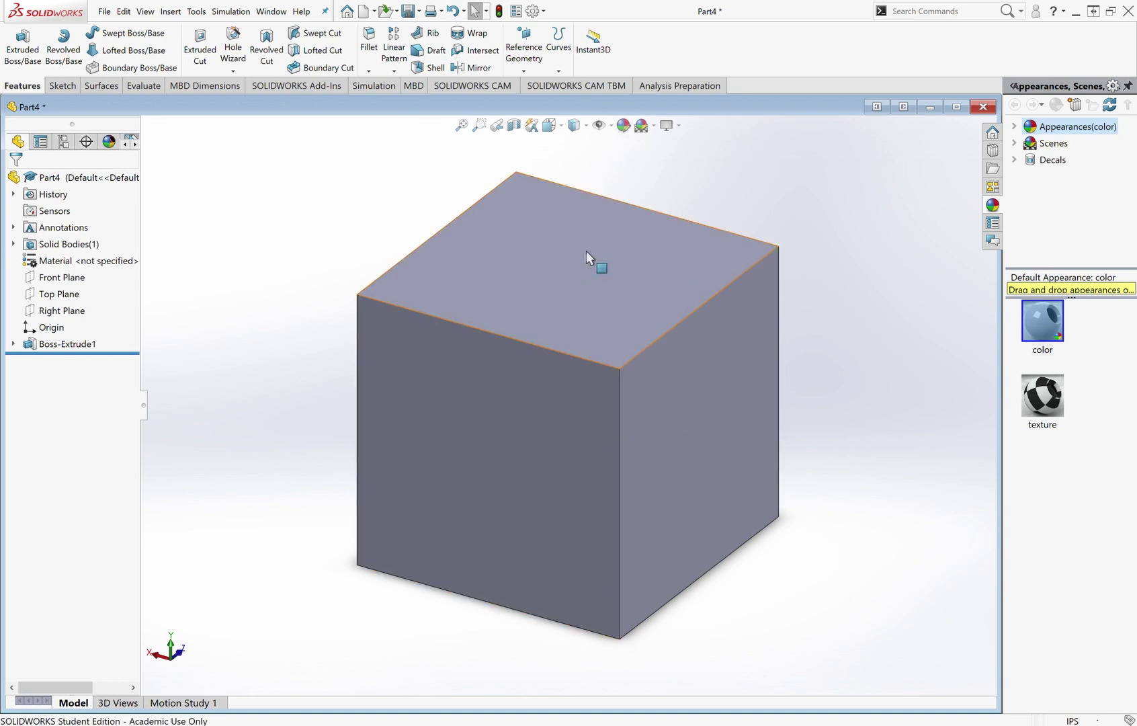
Color the whole cube body with the light magenta standard swatch (RGB 255, 192, 255).
right_click(552, 269)
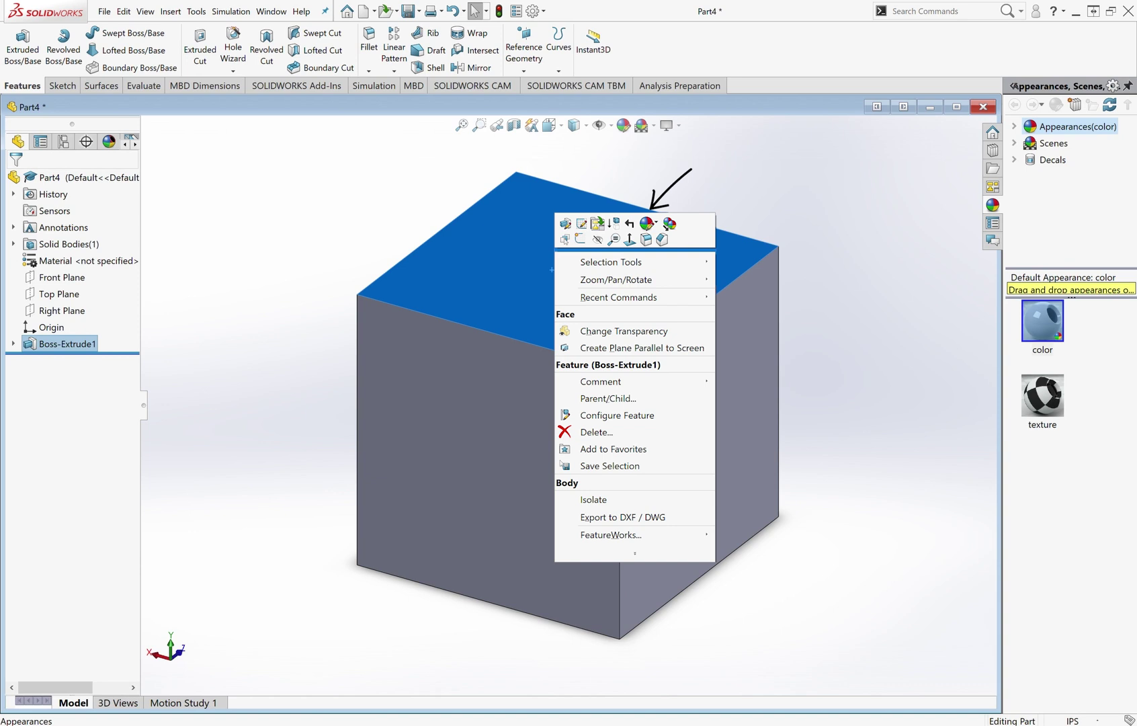
left_click(648, 223)
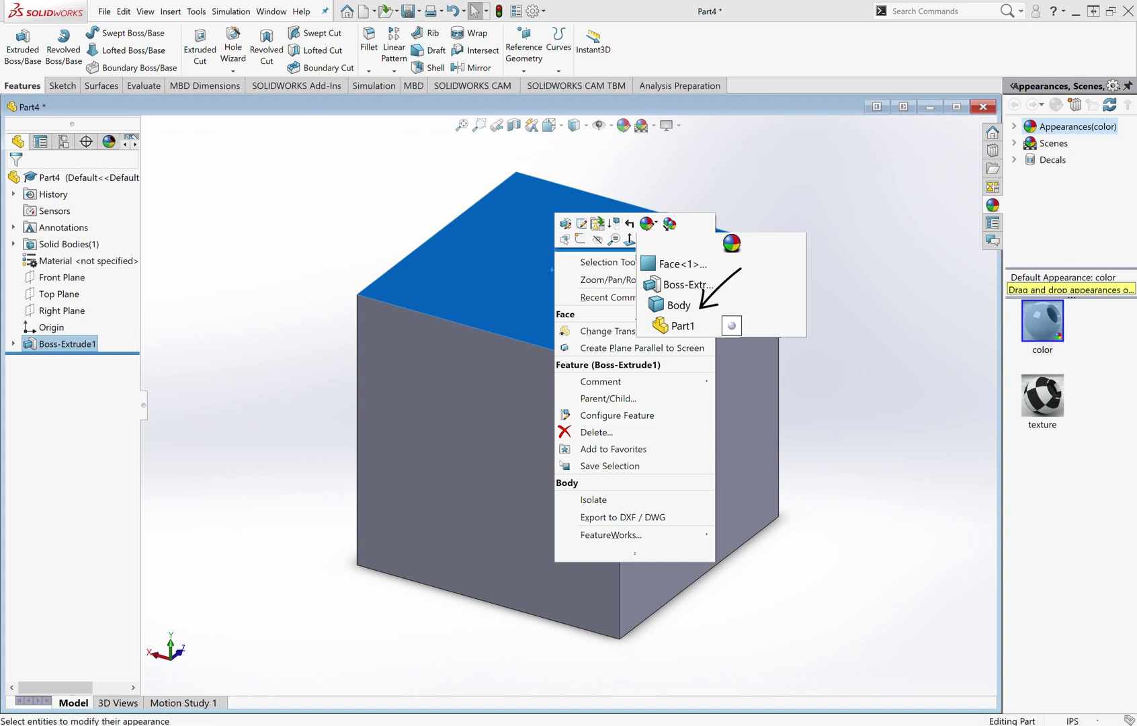
left_click(679, 305)
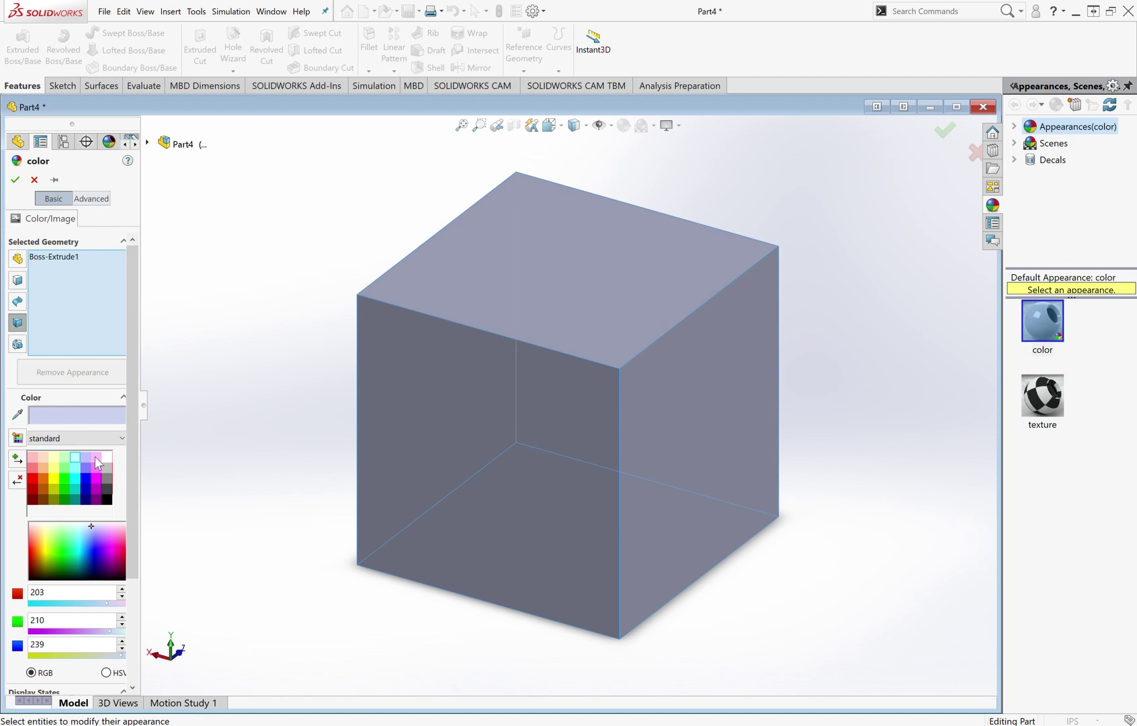
left_click(97, 460)
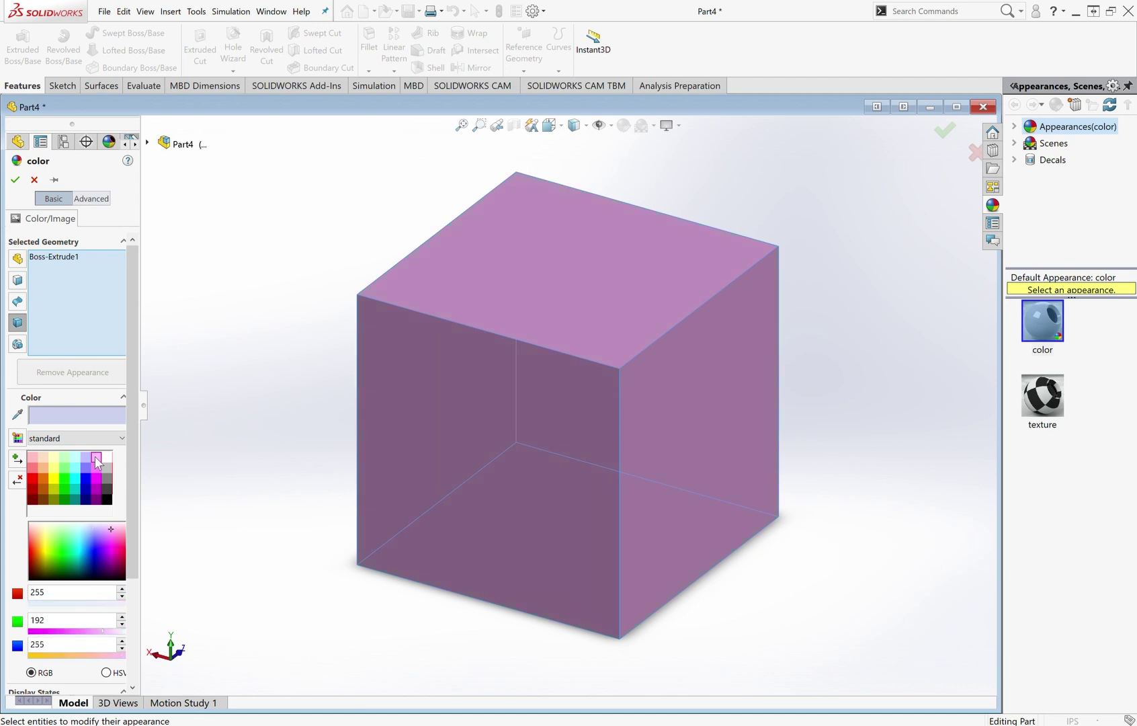
left_click(15, 180)
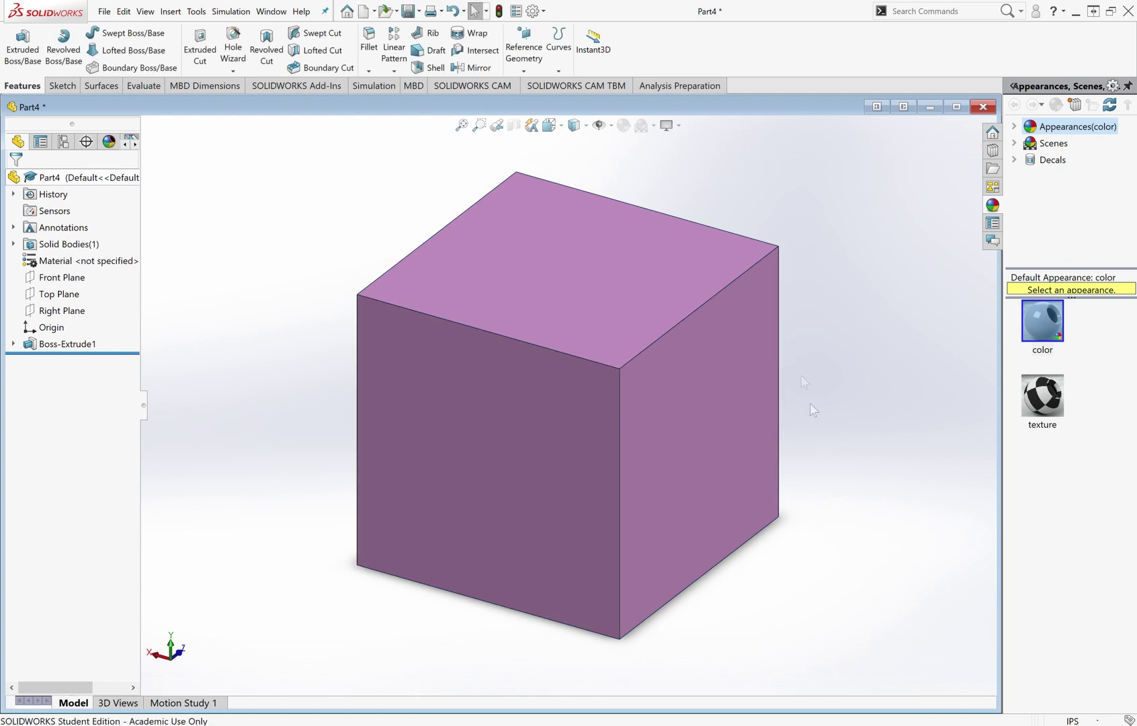
Start a new sketch on the cube's back face.
middle_click_drag(844, 497, 819, 505)
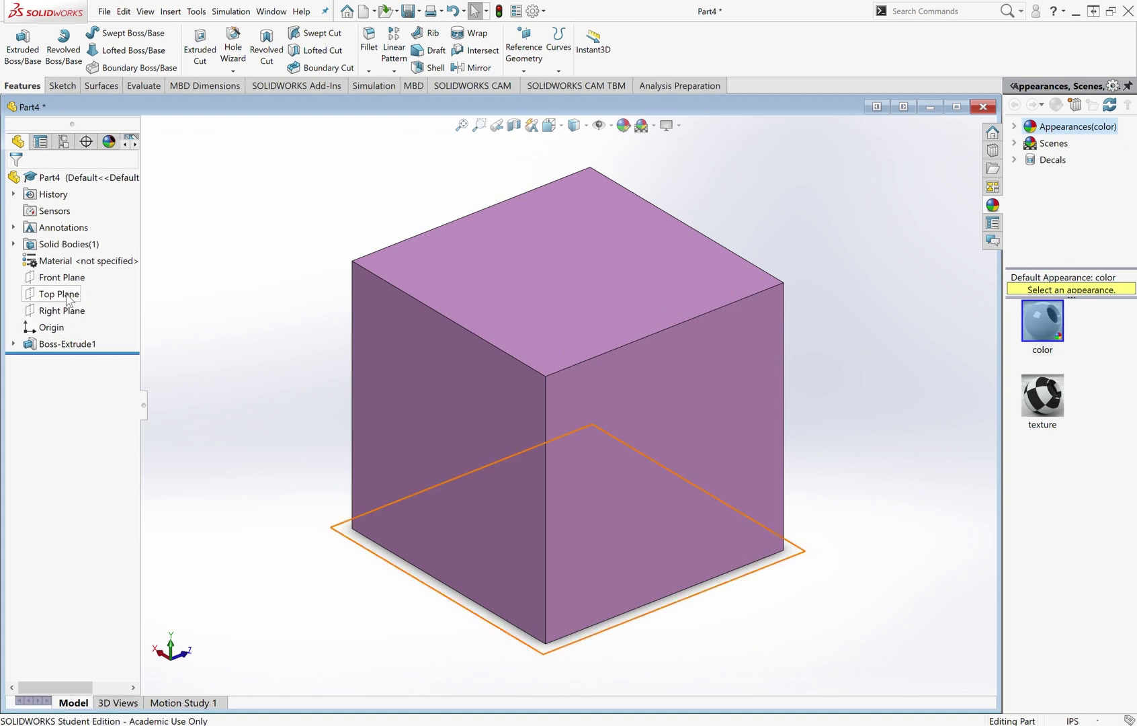
left_click(472, 432)
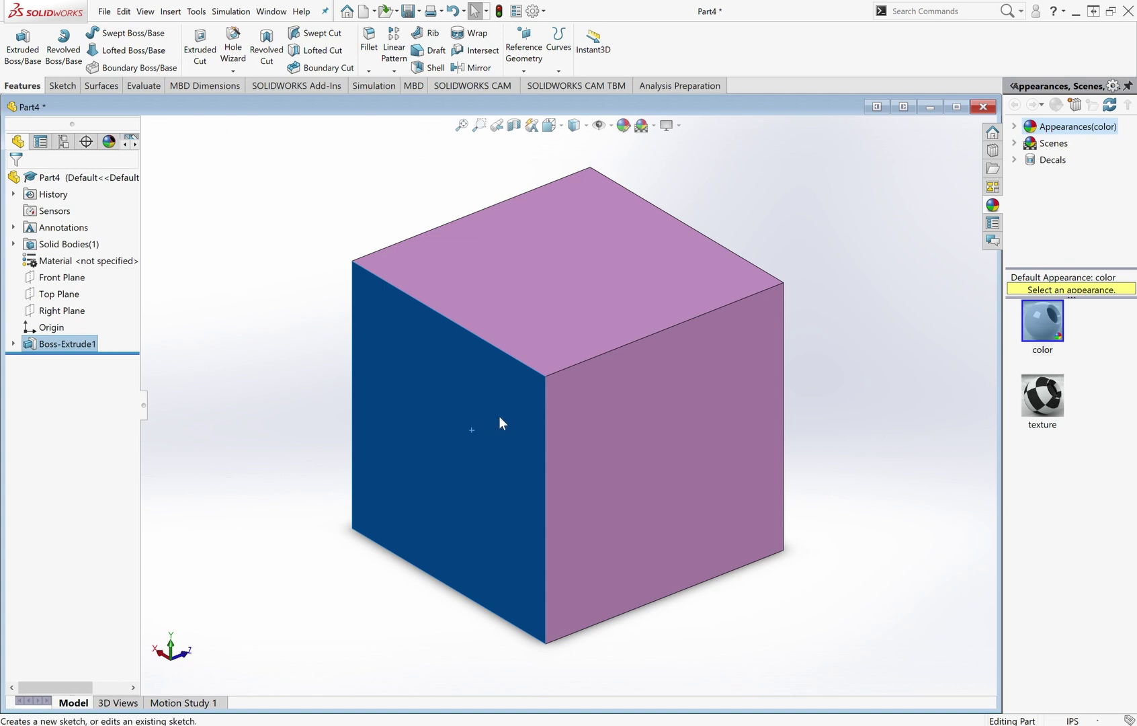
left_click(499, 416)
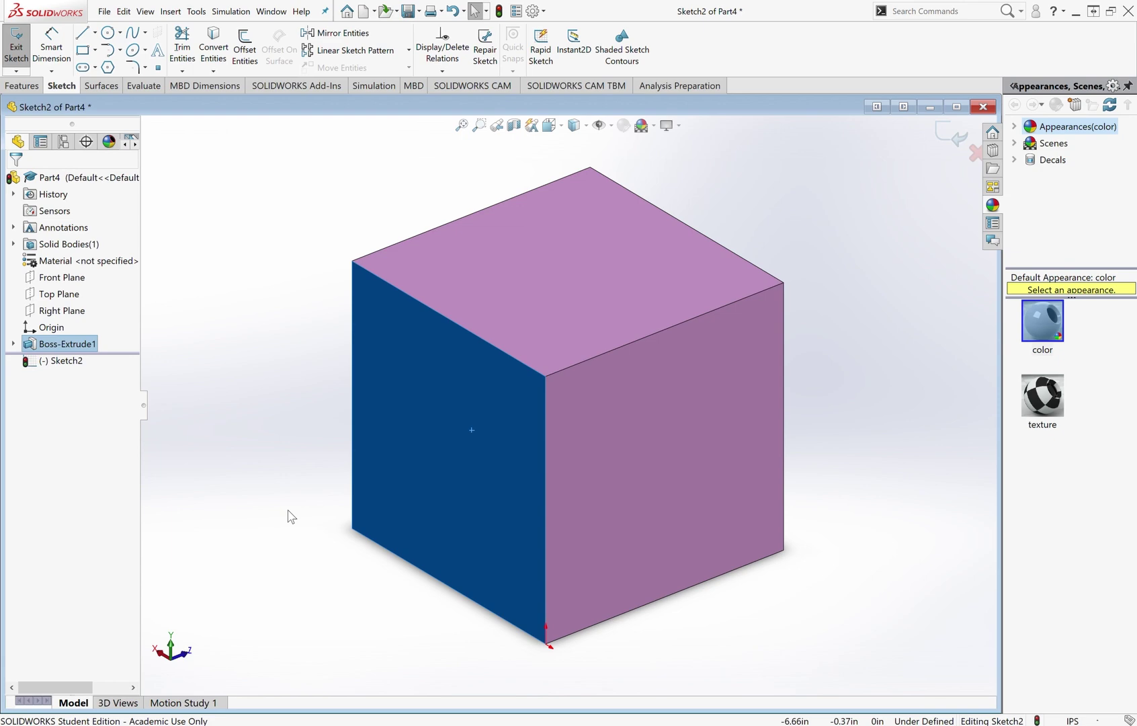
key("space")
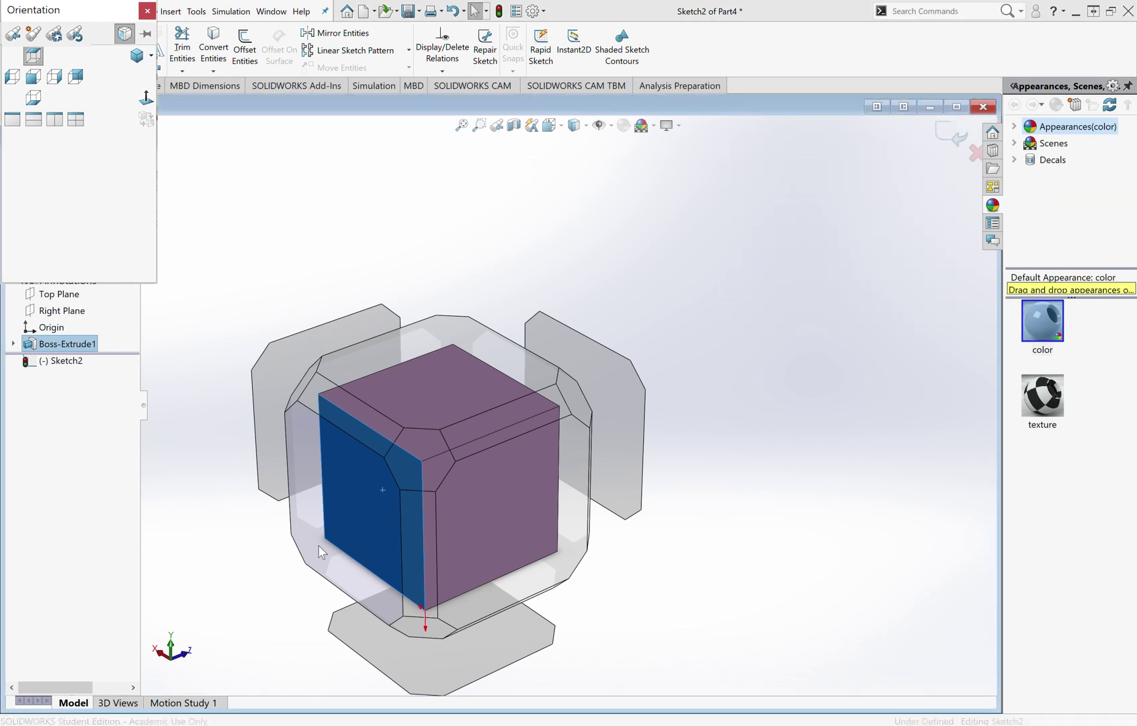
left_click(321, 552)
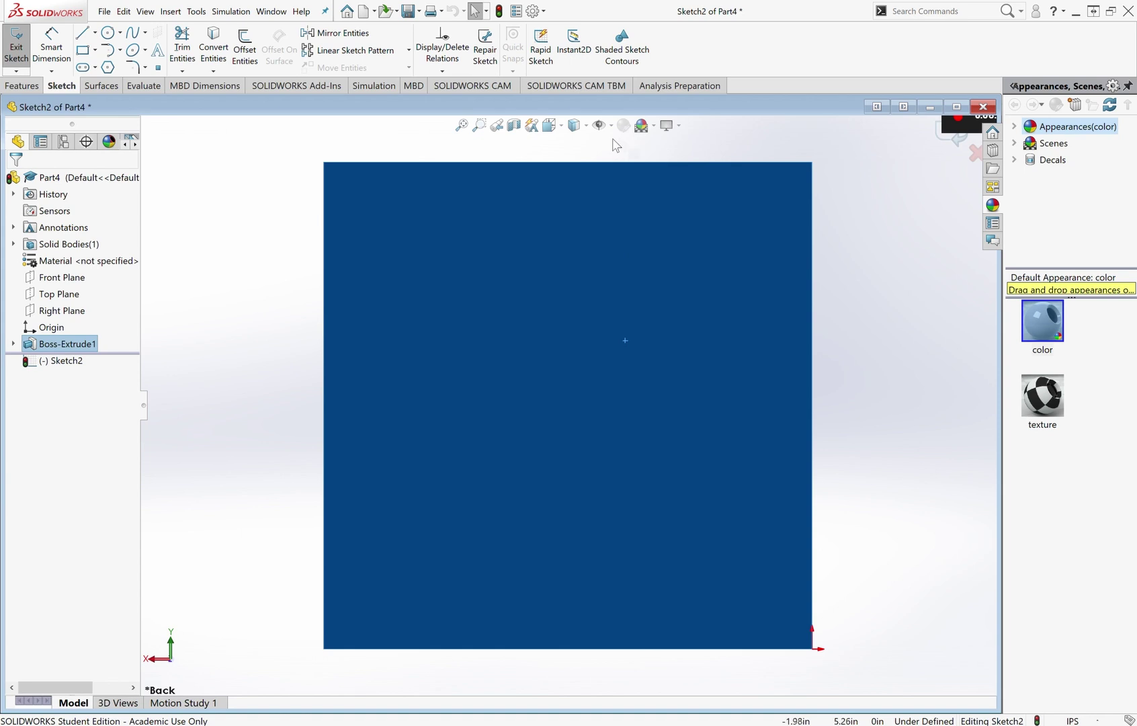
left_click(110, 35)
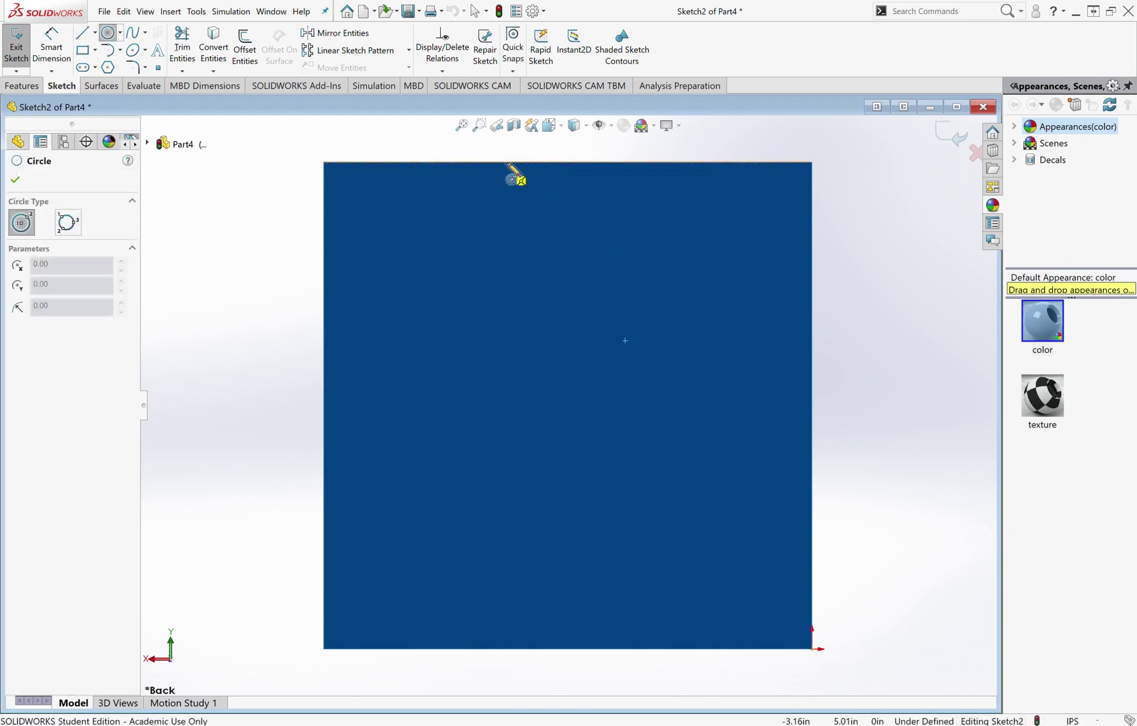
left_click(567, 161)
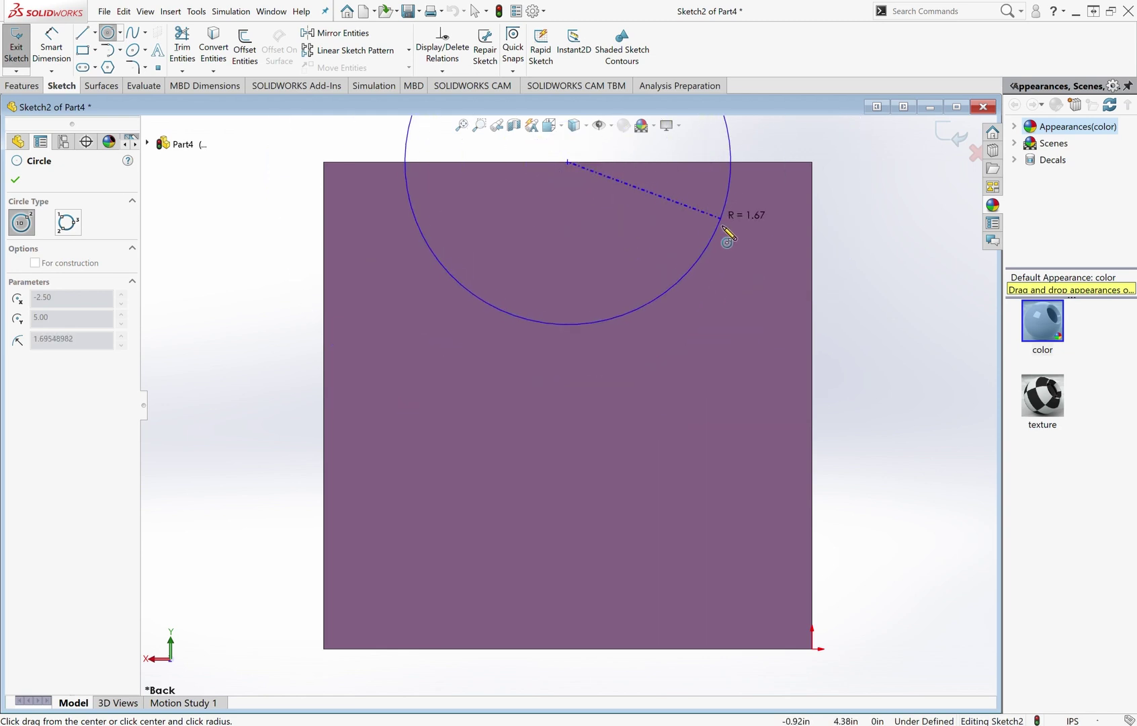
key("Escape")
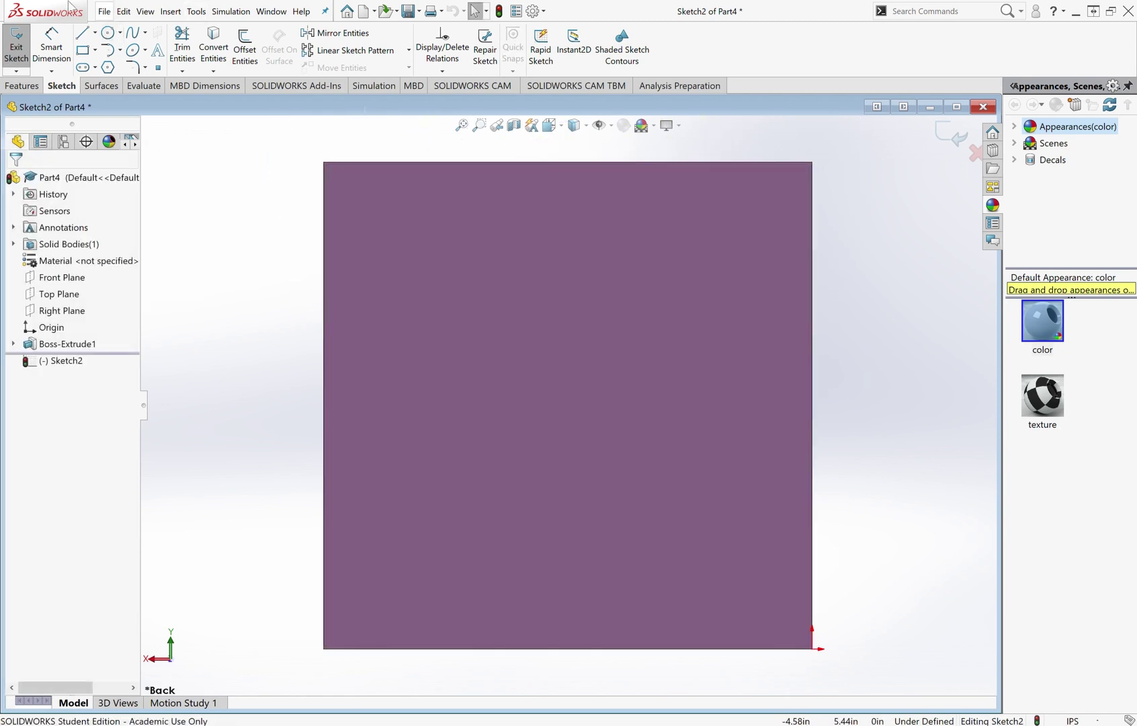
Sketch a circle of about 1.02 in radius at the center of the back face and undo it.
left_click(114, 34)
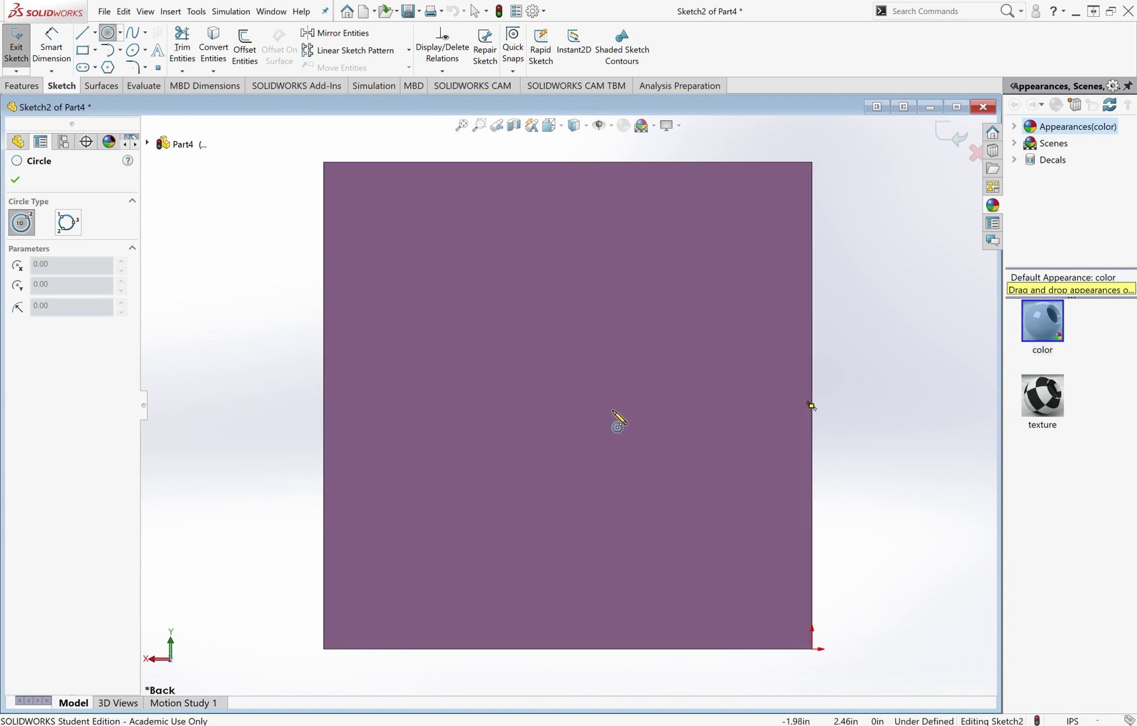
left_click(567, 406)
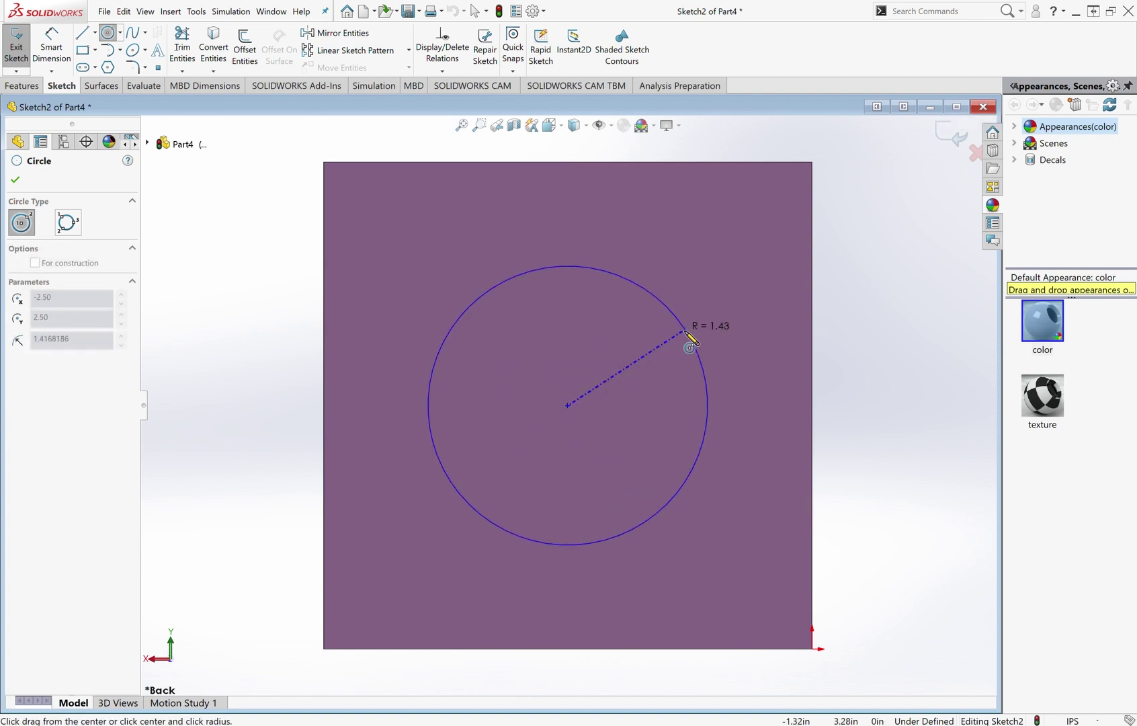
left_click(638, 349)
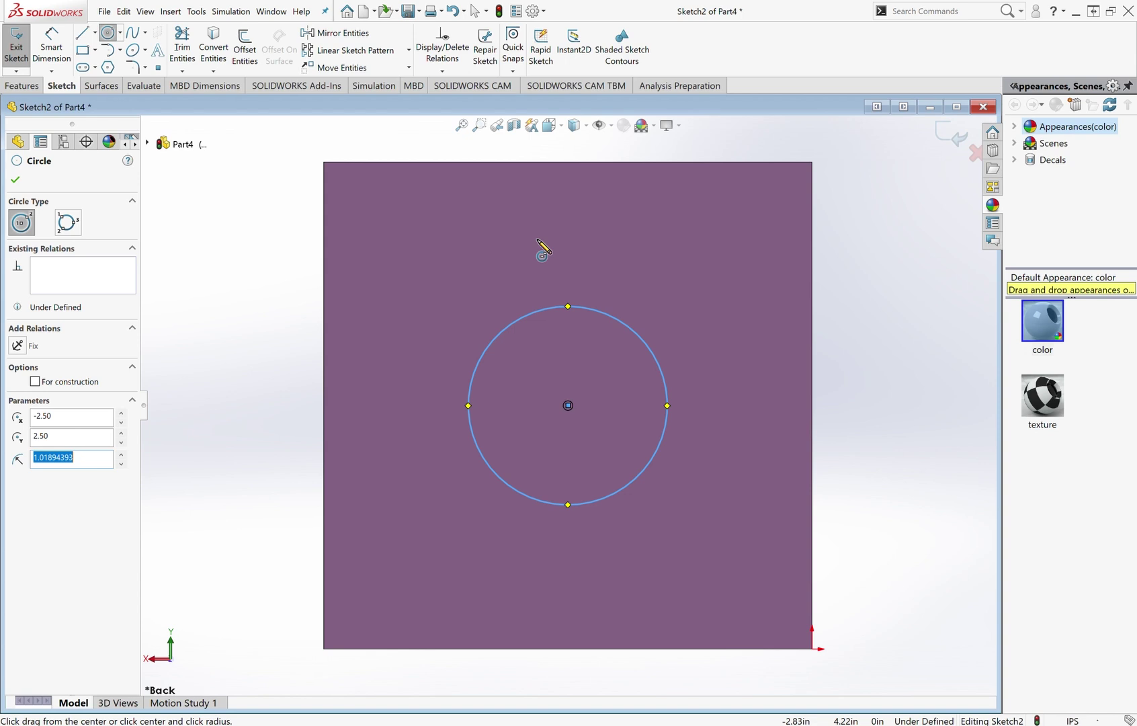
key("Escape")
key("ctrl+z")
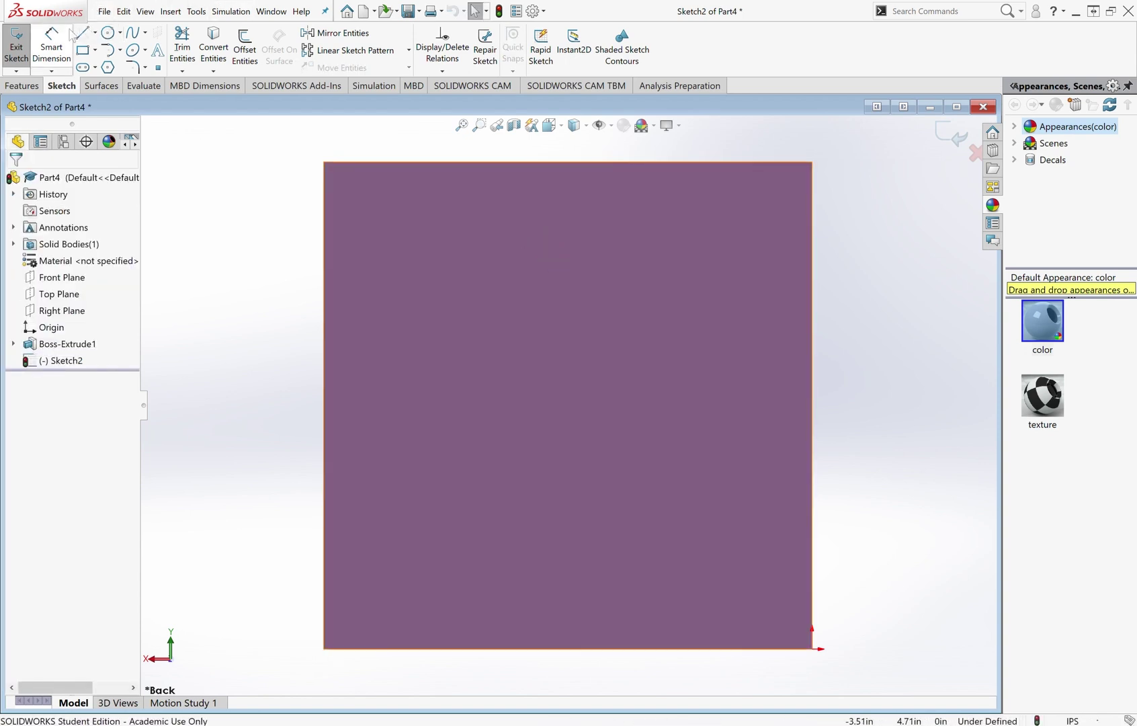
Draw a 5 in vertical construction line from the midpoint of the face's upper edge to the midpoint of its lower edge.
left_click(83, 33)
key("c")
key("c")
key("c")
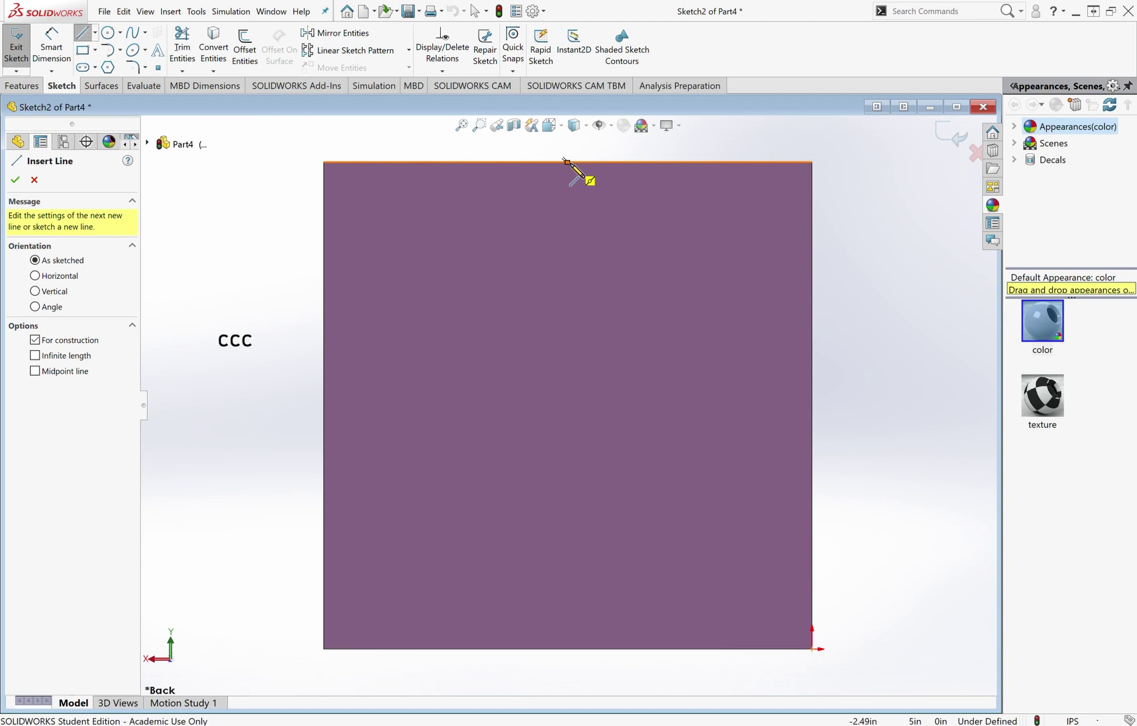
left_click(566, 161)
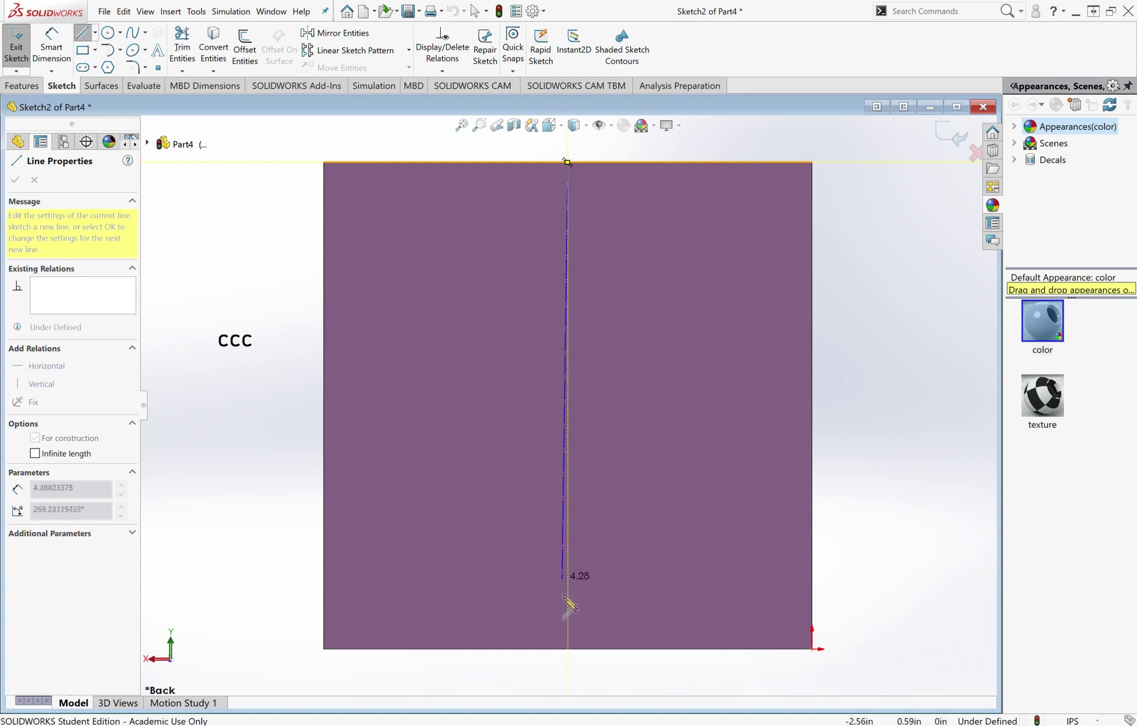
left_click(567, 648)
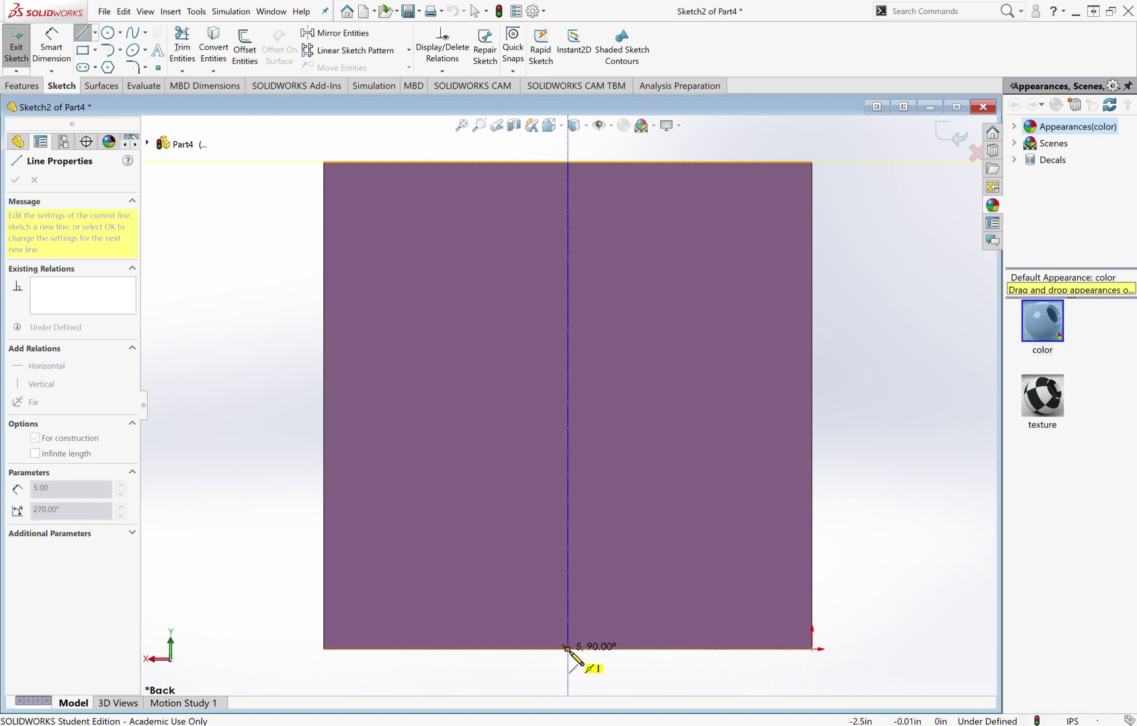
Finish the vertical construction line at the lower edge's midpoint without adding another segment.
left_click(568, 648)
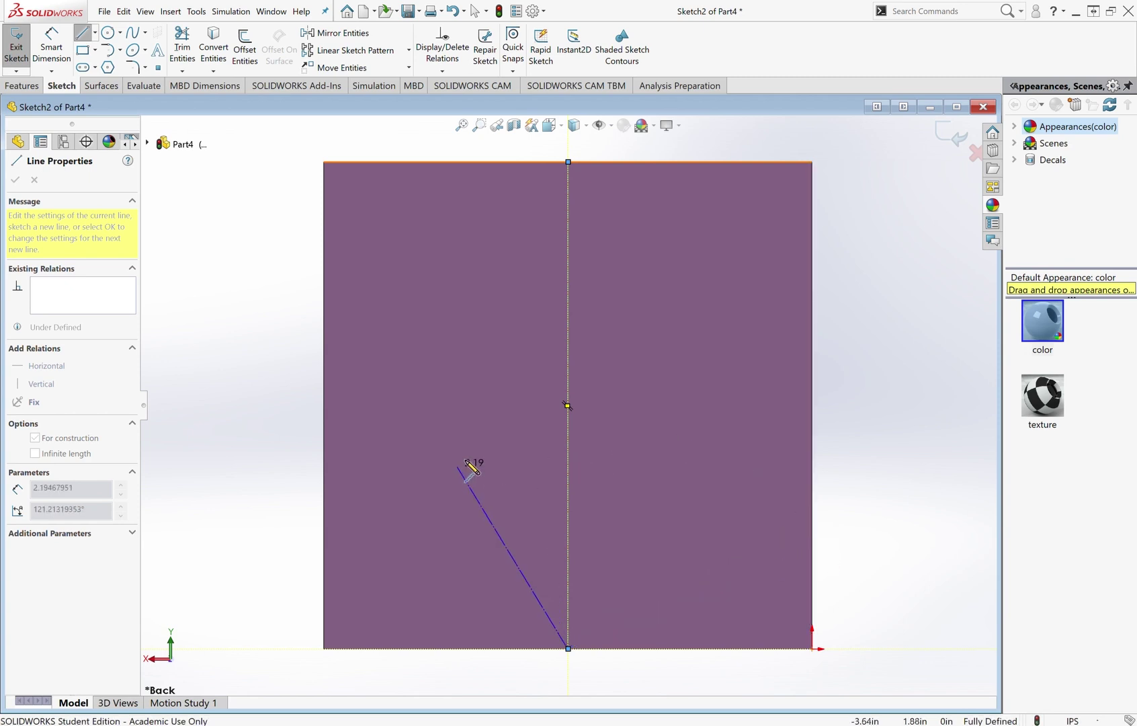
key("Escape")
key("Escape")
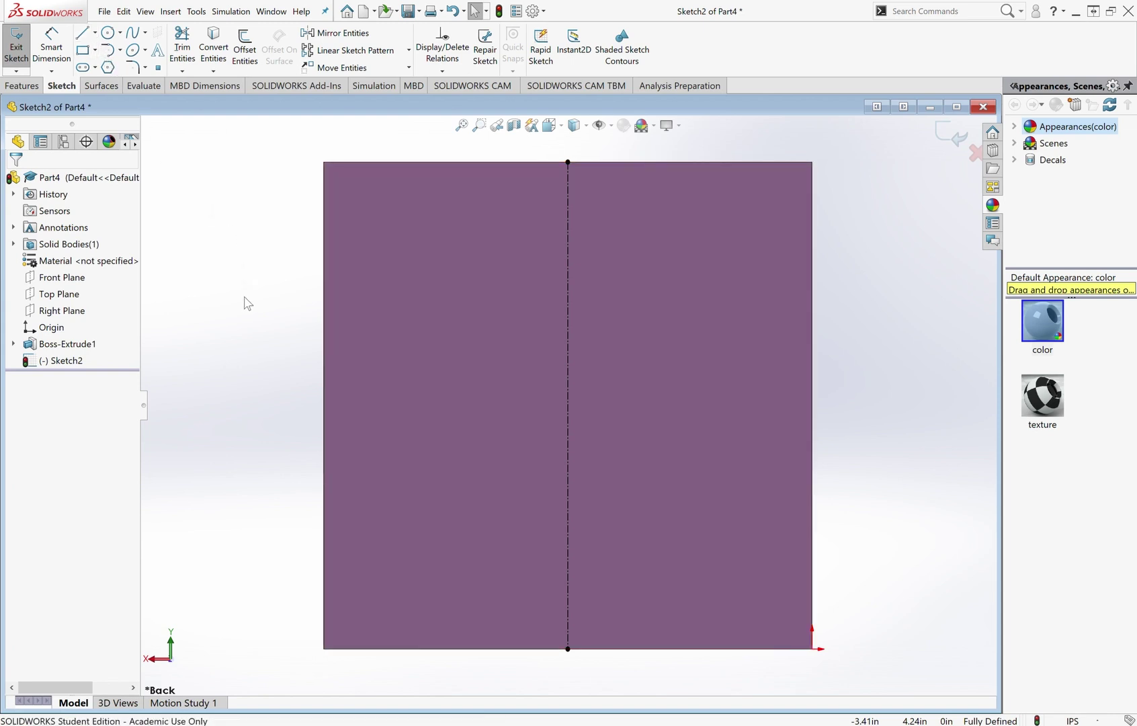
Draw a 5 in horizontal construction line between the midpoints of the back face's two vertical edges.
key("l")
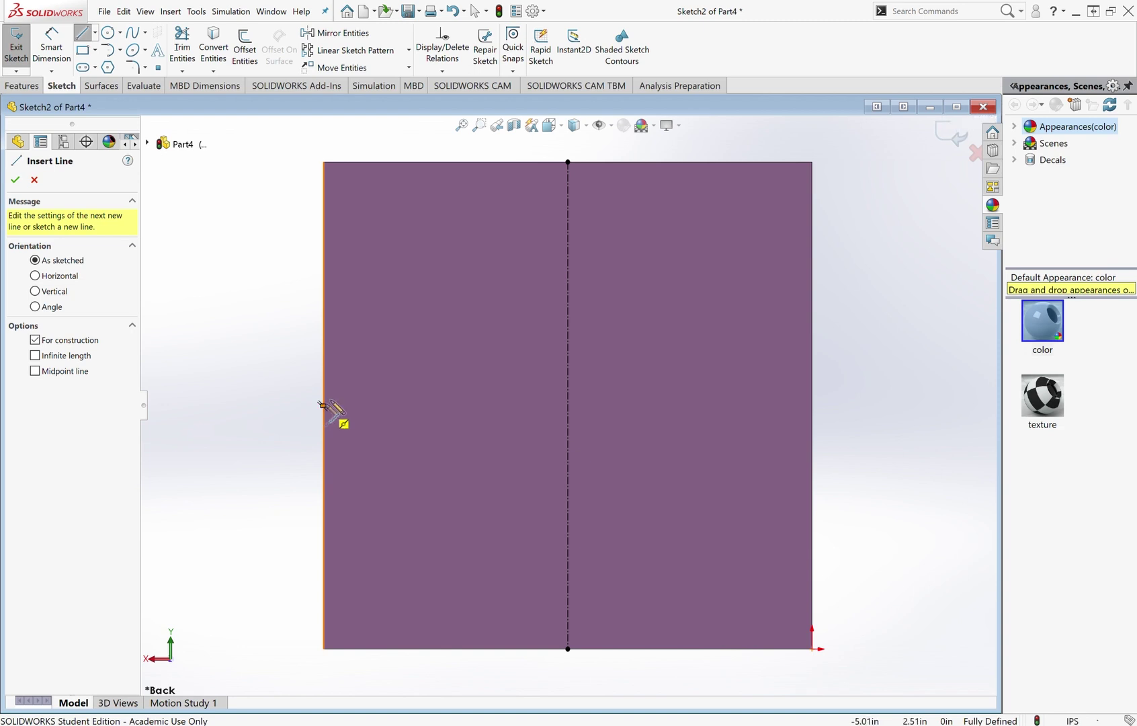
left_click(323, 405)
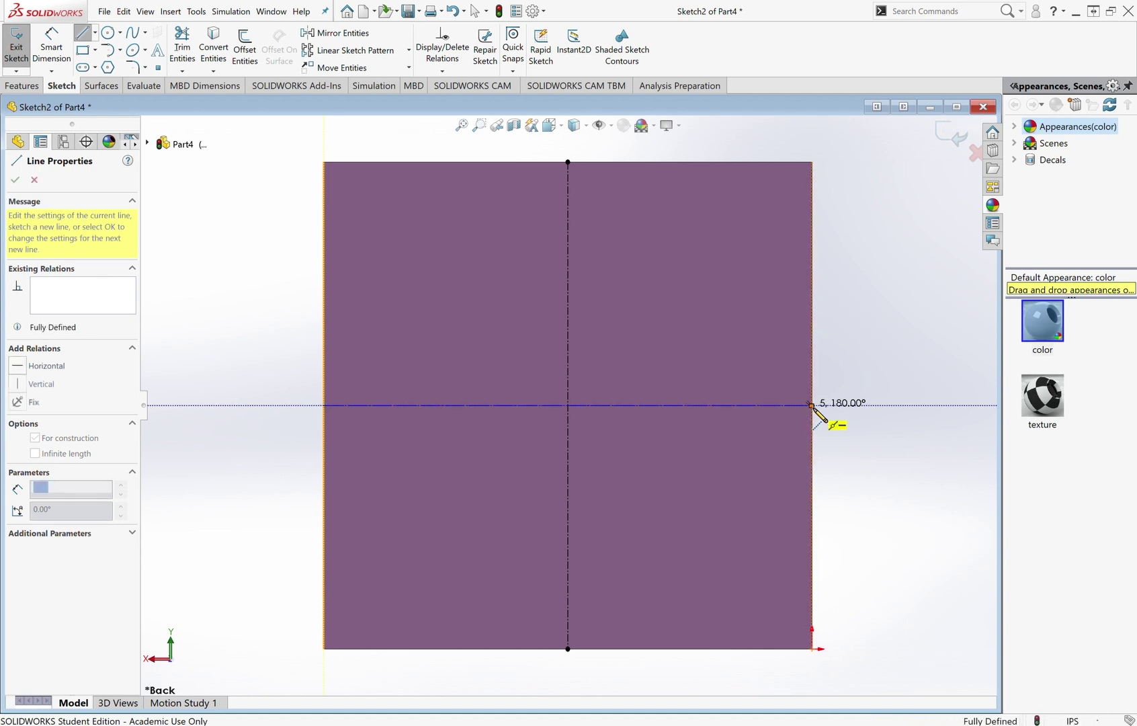
left_click(812, 406)
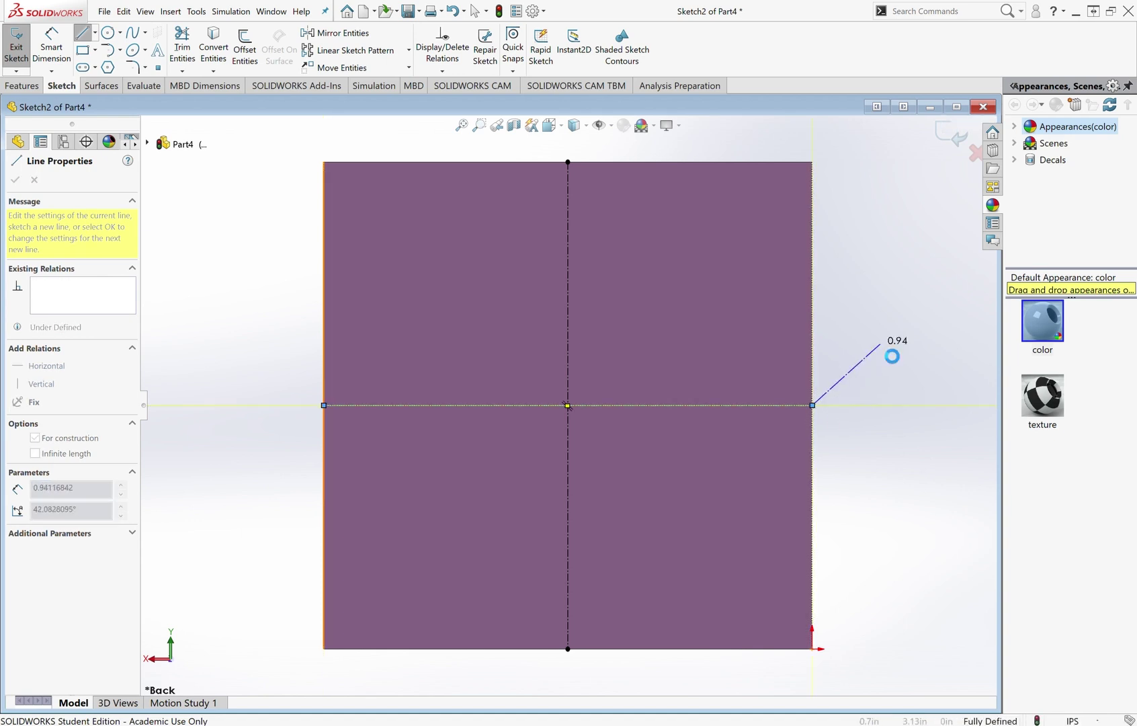
key("Escape")
key("Escape")
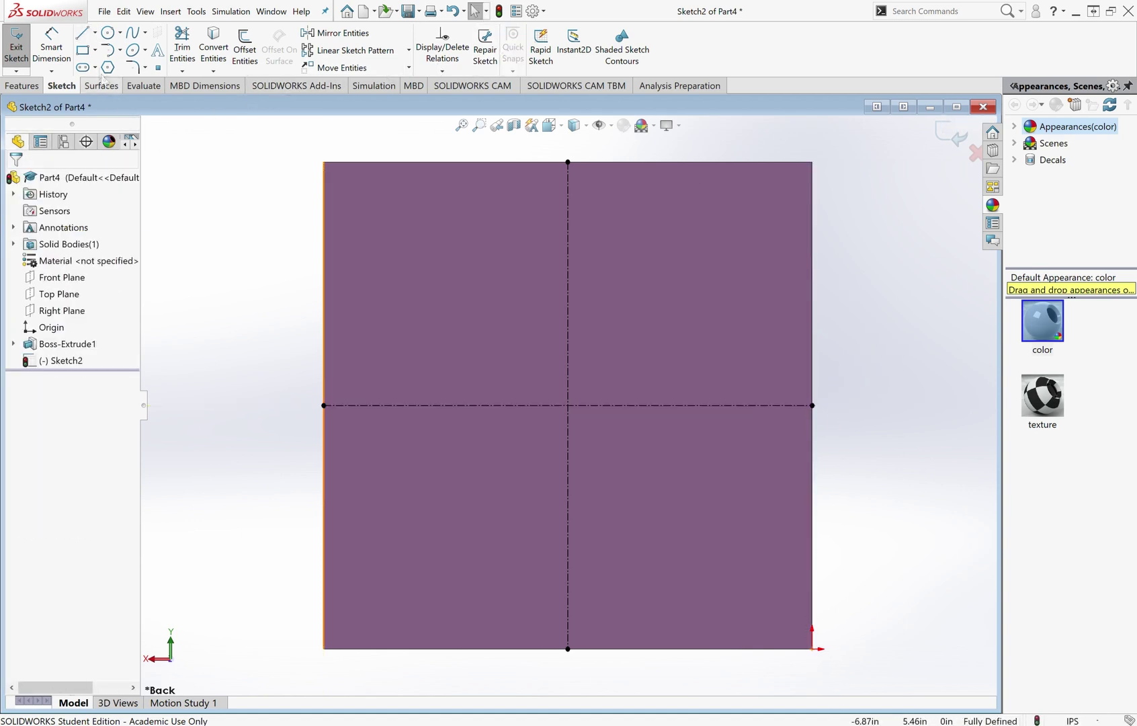
Sketch a circle of about 1.09 in radius centered where the two construction lines cross.
left_click(109, 34)
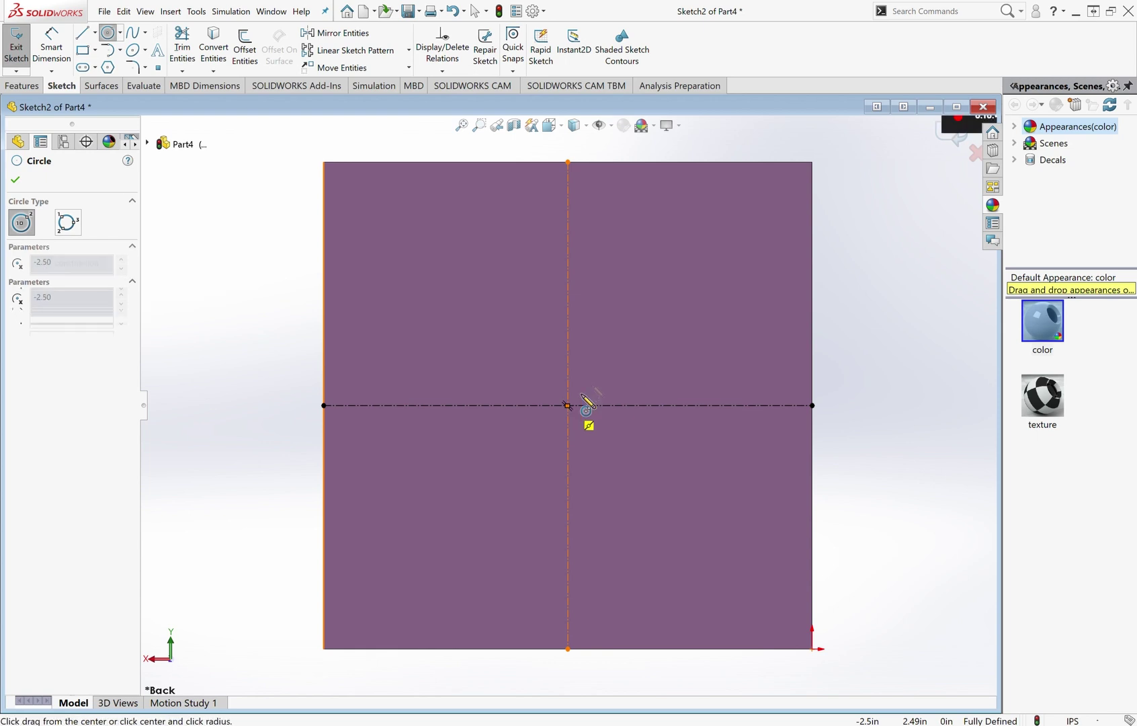
left_click(568, 405)
left_click(652, 341)
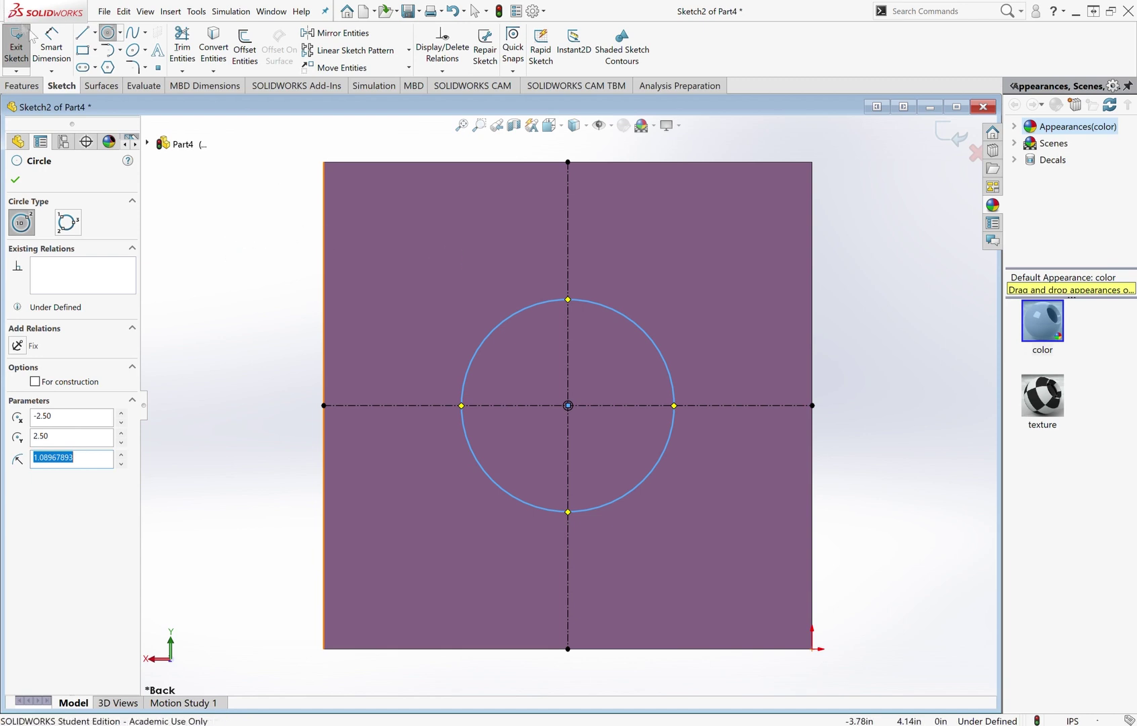
Dimension the circle's diameter to 2 in and exit the sketch.
left_click(51, 49)
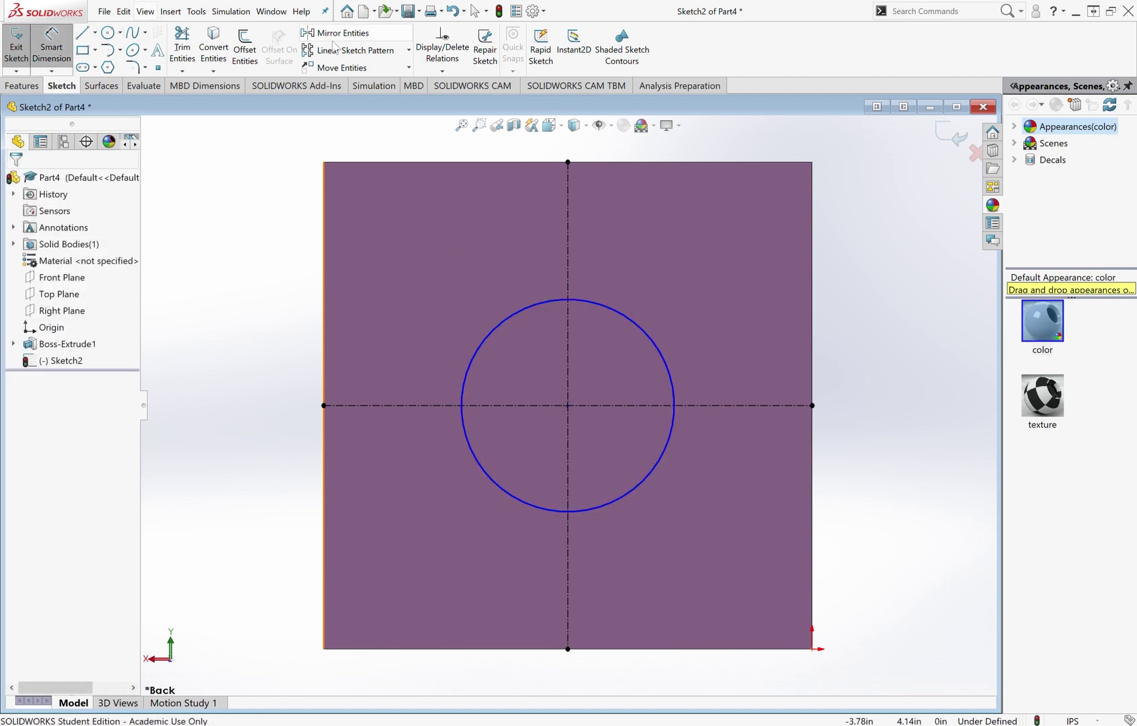
left_click(663, 355)
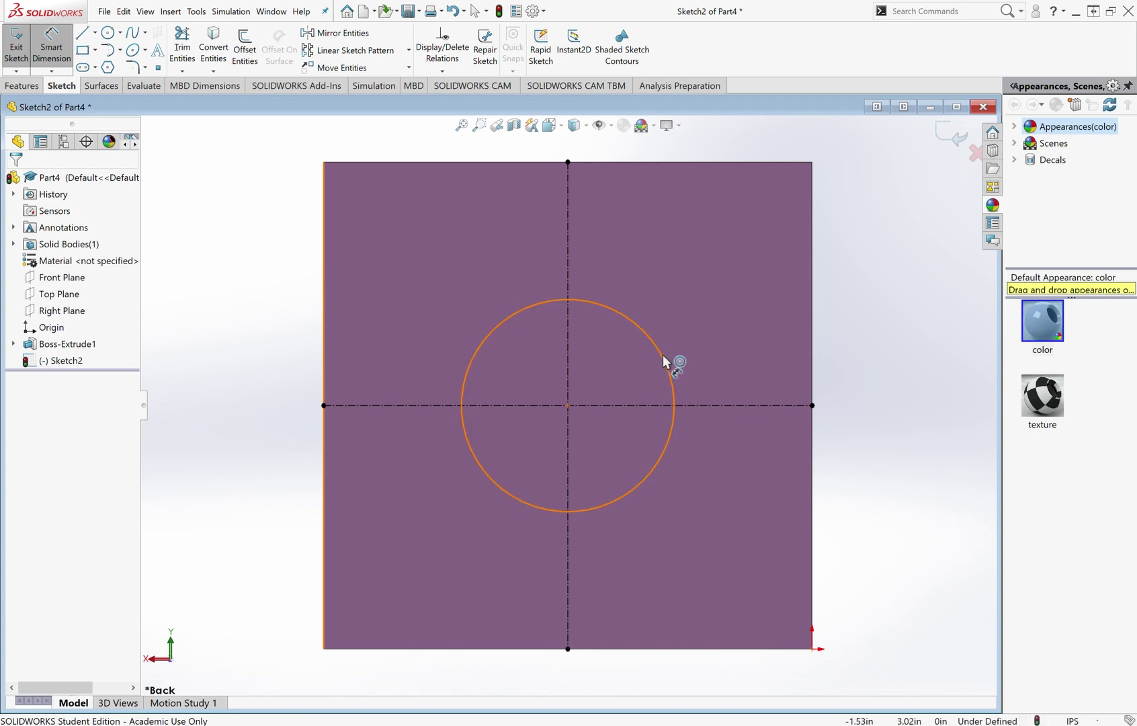
left_click(741, 234)
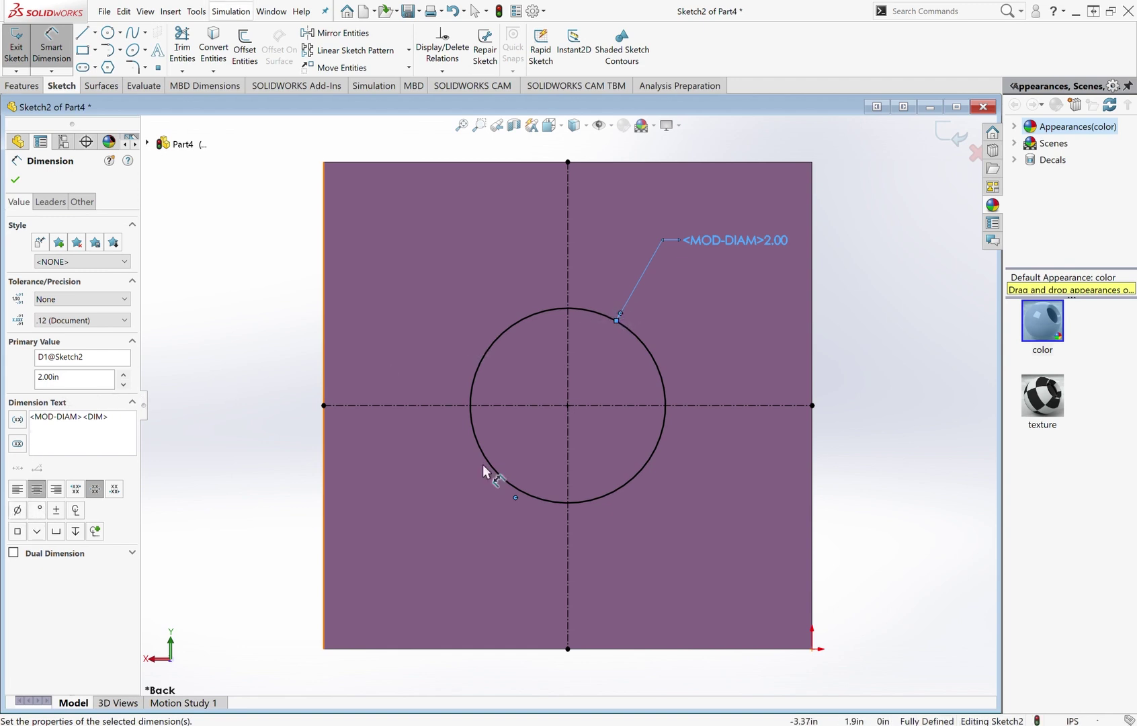
left_click(30, 61)
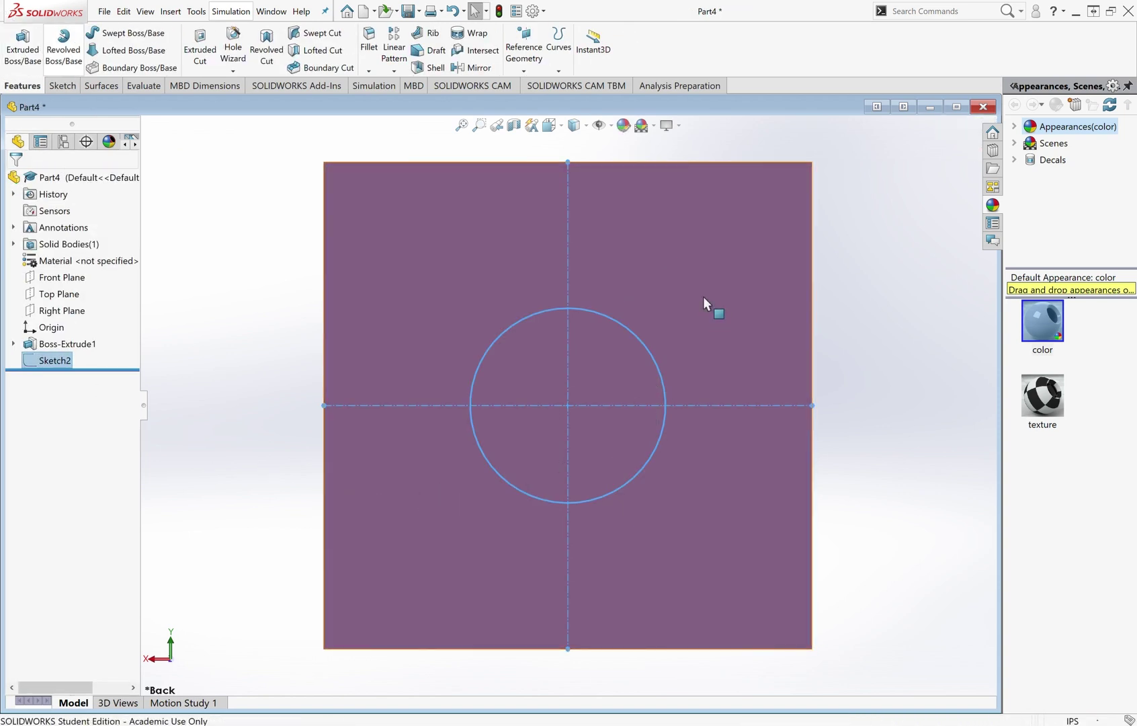
Start an extruded cut from the circle sketch and inspect its Blind preview through the cube.
middle_click_drag(717, 269, 328, 494)
scroll(573, 394, "down", 1)
scroll(573, 394, "up", 1)
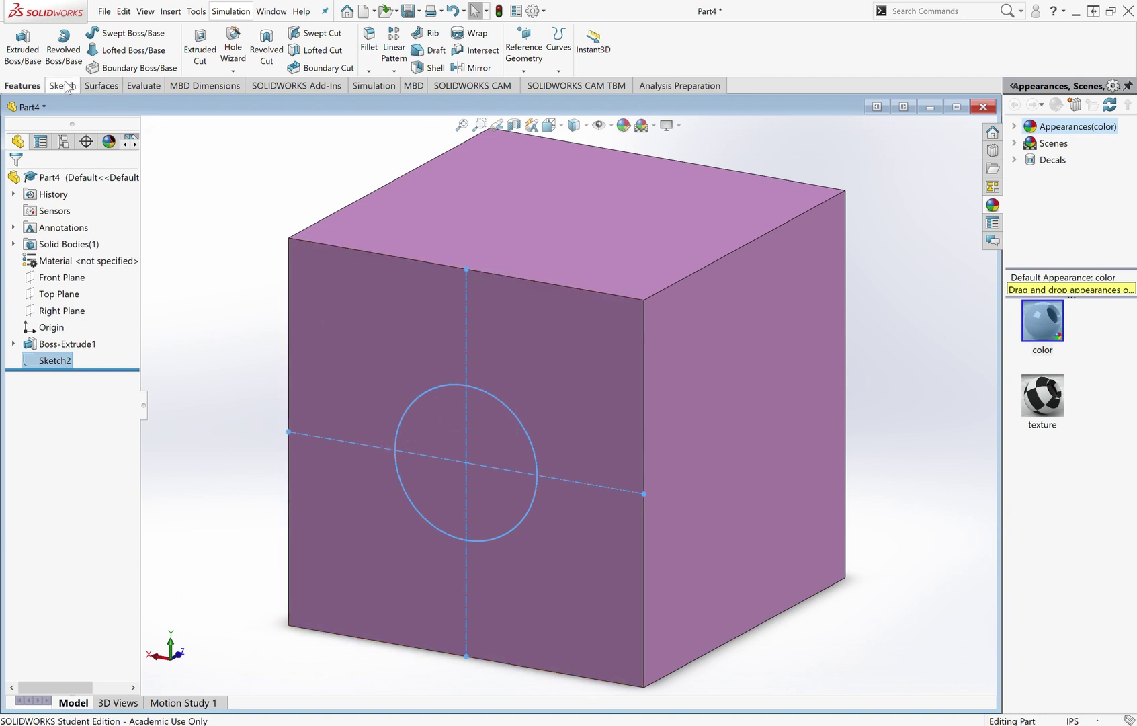
left_click(205, 61)
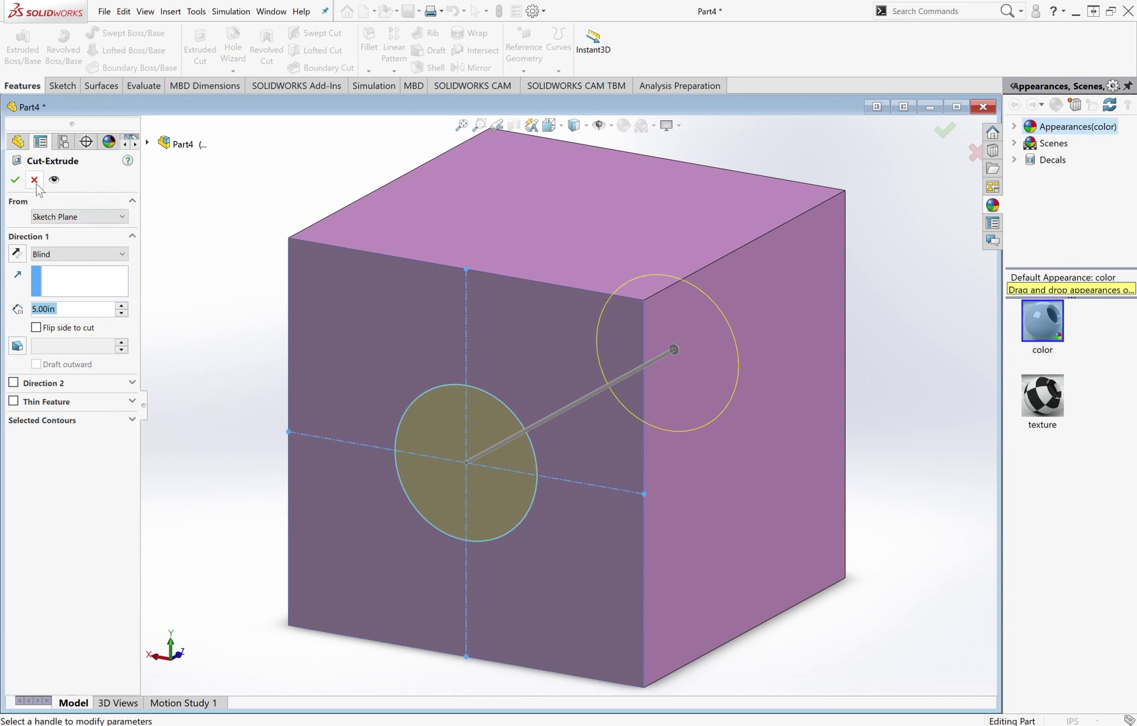
middle_click_drag(880, 416, 758, 414)
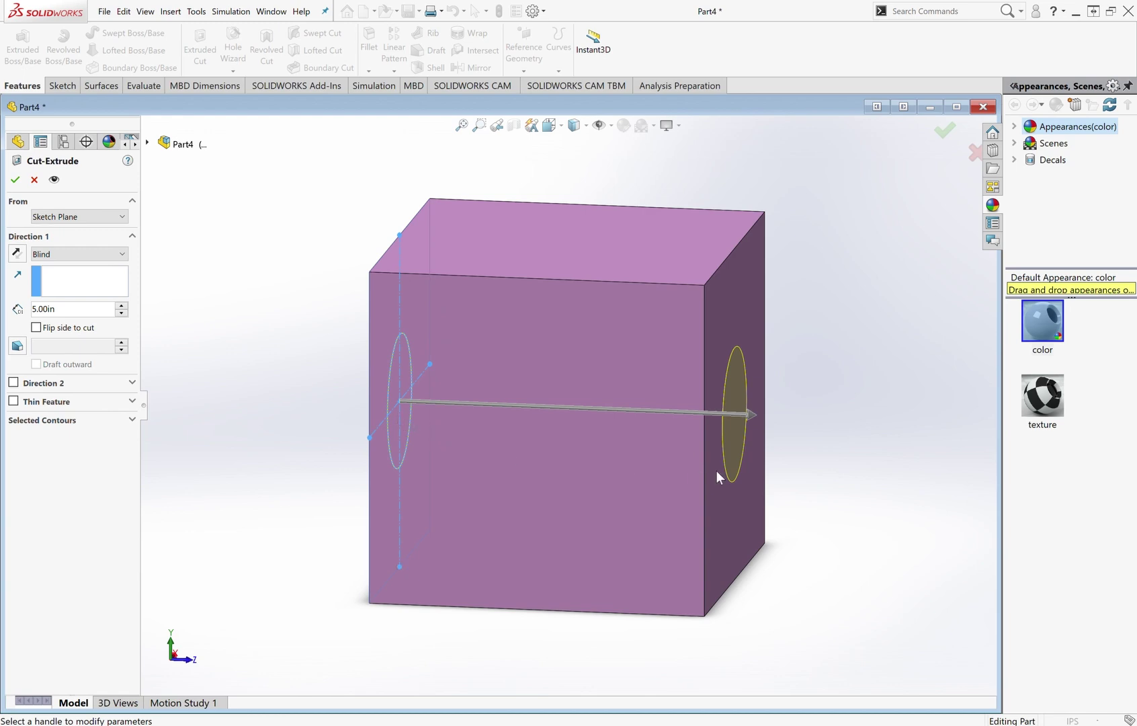
middle_click_drag(904, 367, 893, 408)
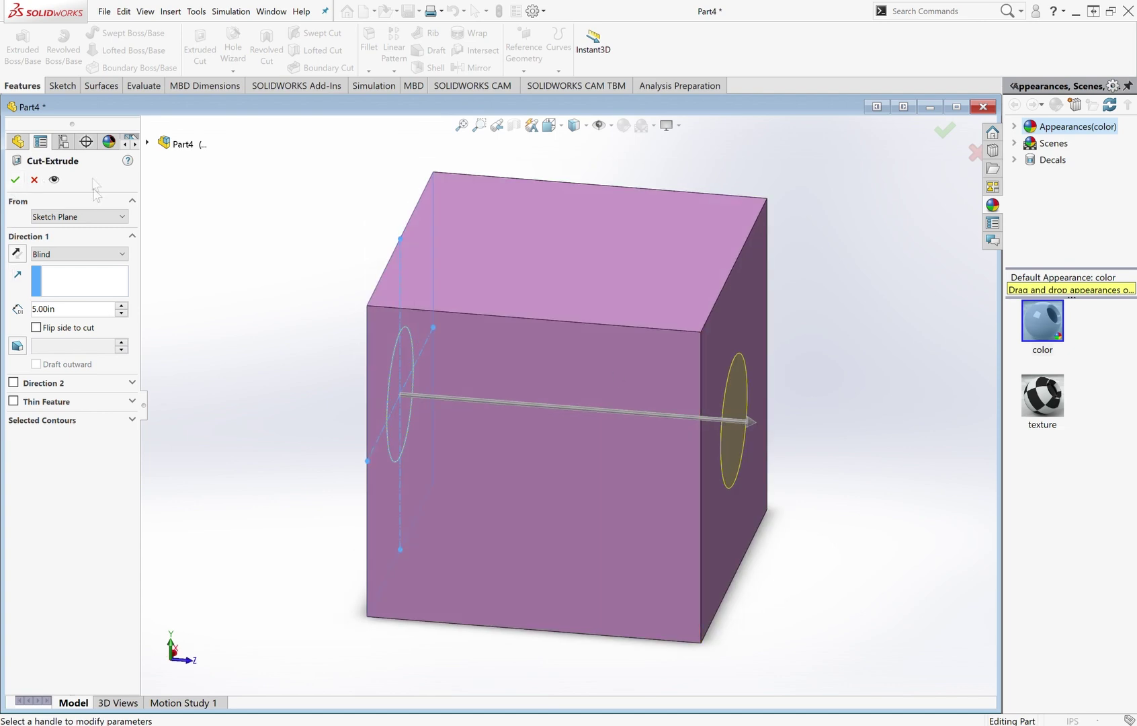
Try the Up To Surface end condition for the cut, ending it at the cube's front face.
left_click(75, 325)
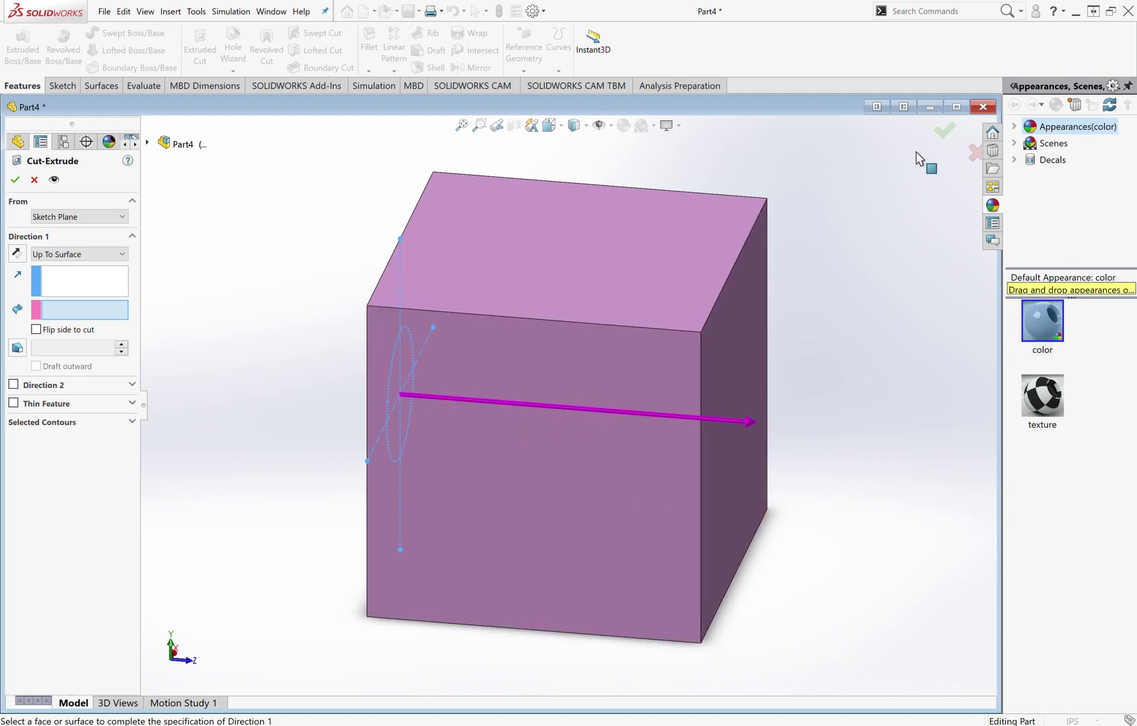
left_click(741, 357)
middle_click_drag(894, 400, 834, 426)
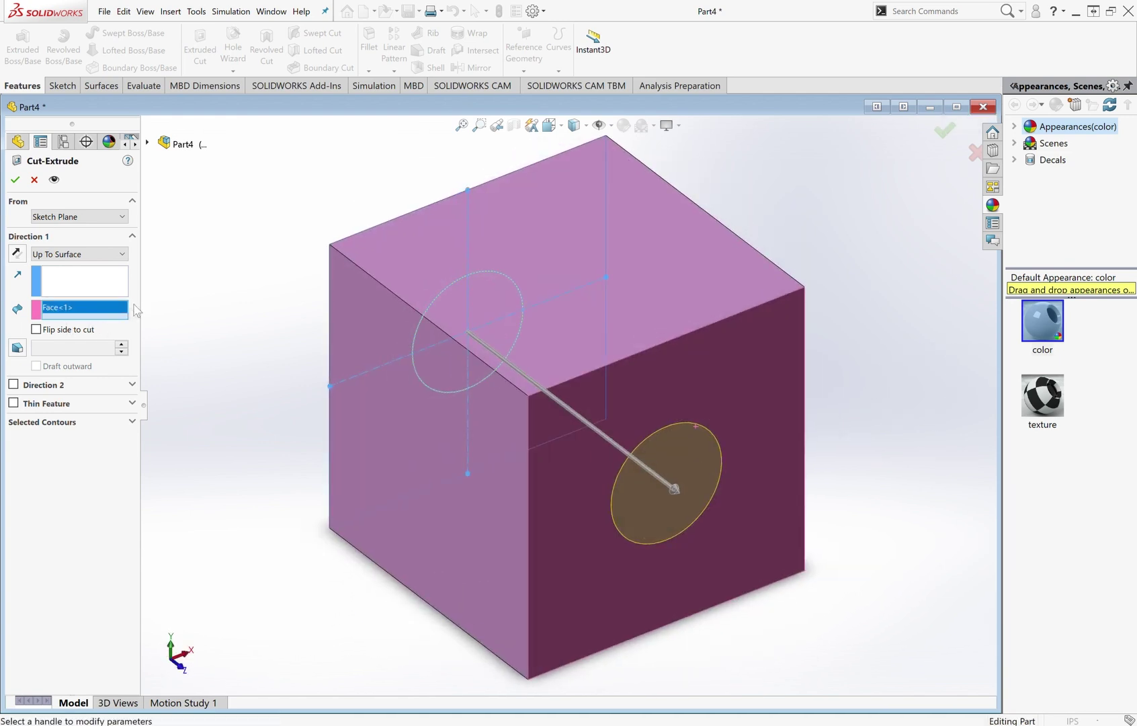
Cut the circle through the entire cube with the Through All end condition and inspect the finished hole.
left_click(122, 256)
left_click(107, 281)
middle_click_drag(661, 431, 714, 422)
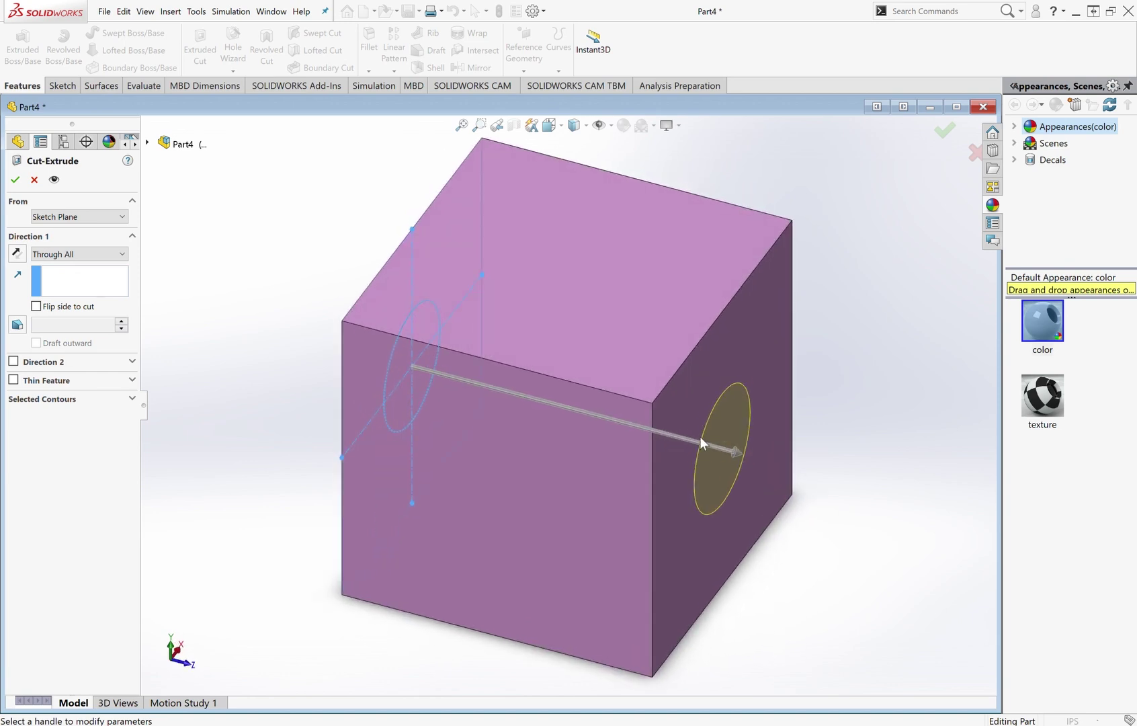
scroll(702, 433, "up", 2)
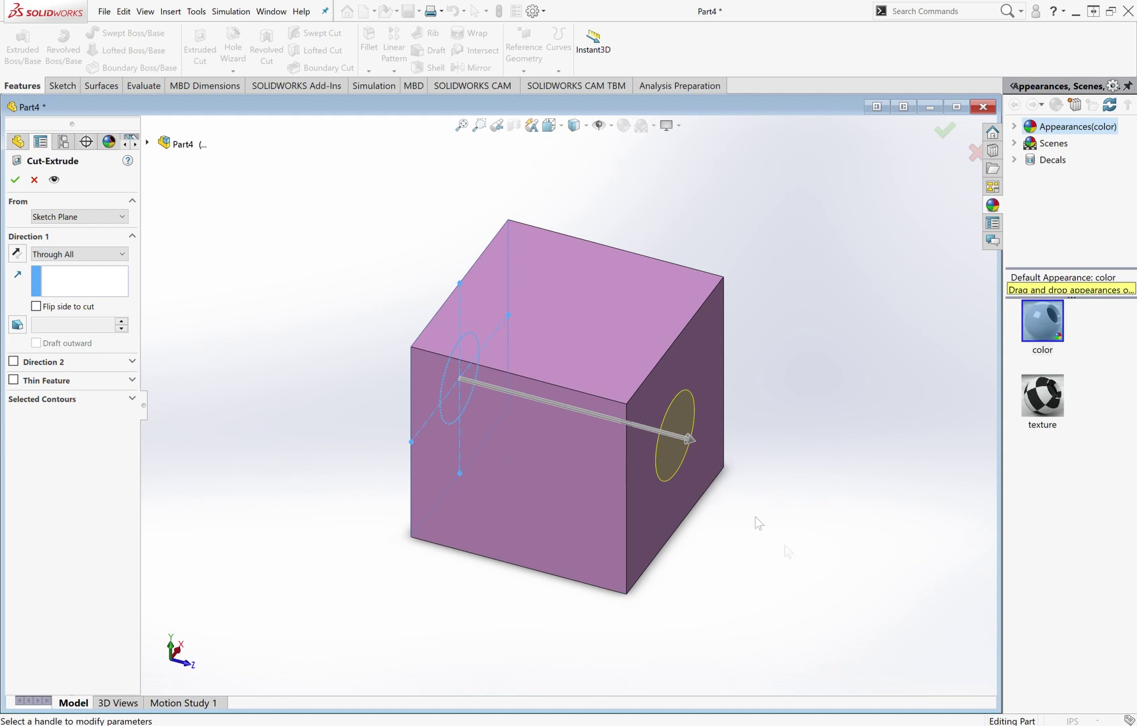
scroll(766, 394, "down", 1)
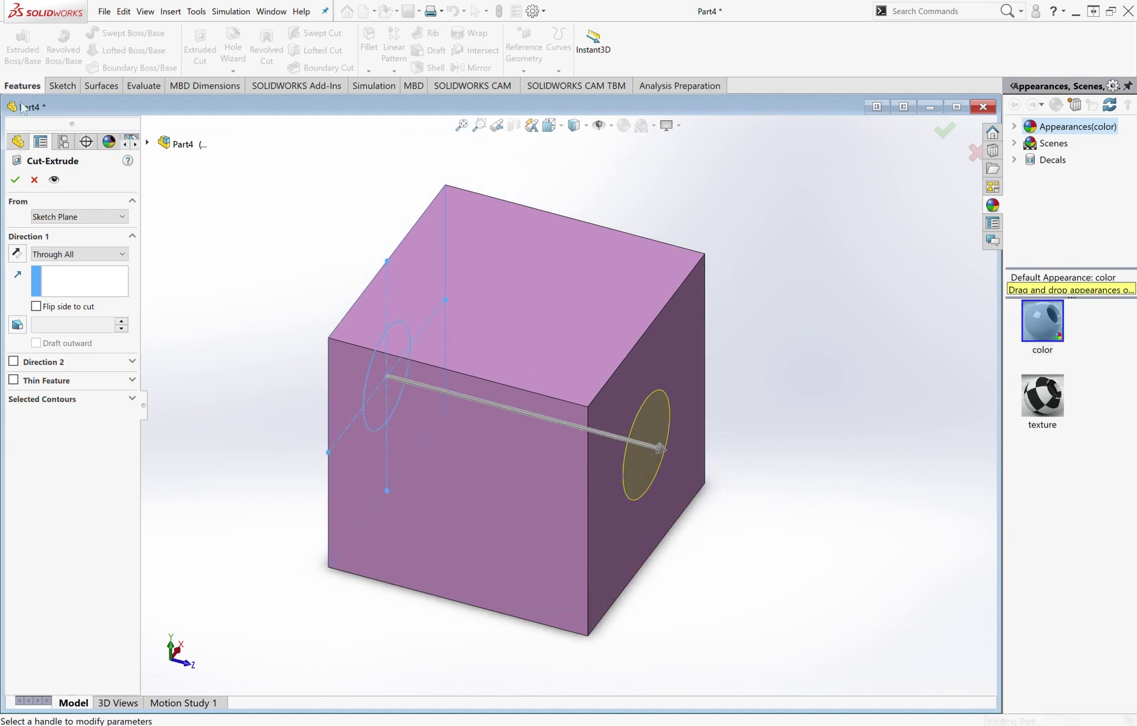
left_click(15, 181)
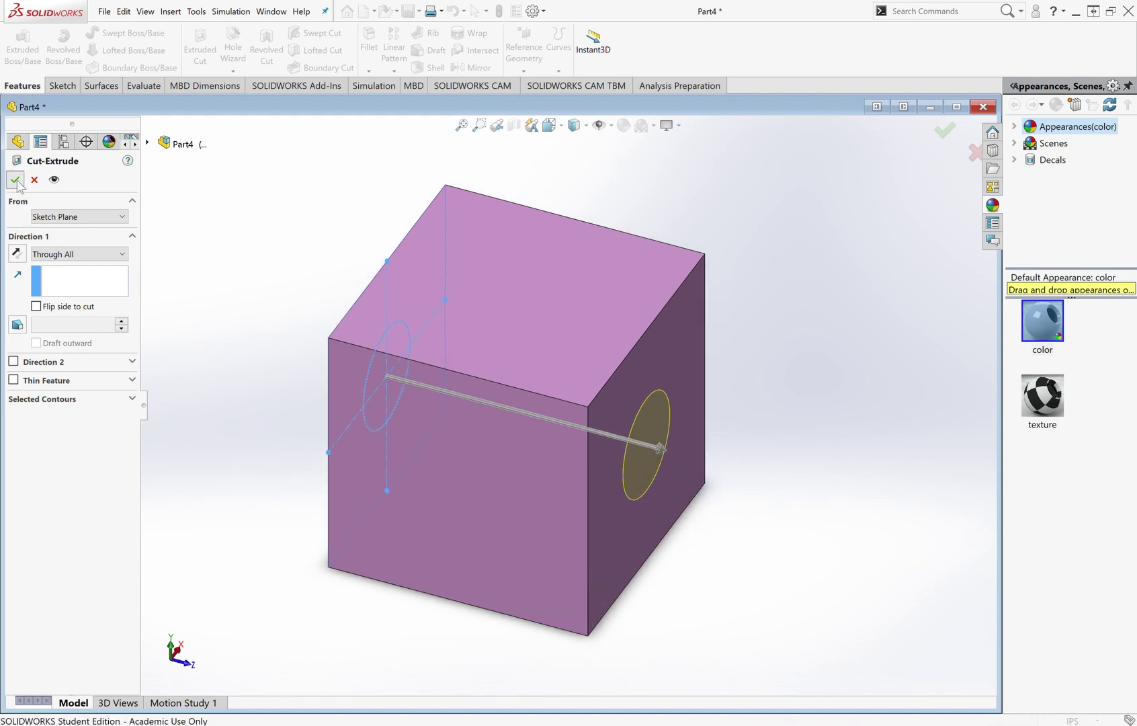
middle_click_drag(756, 510, 893, 460)
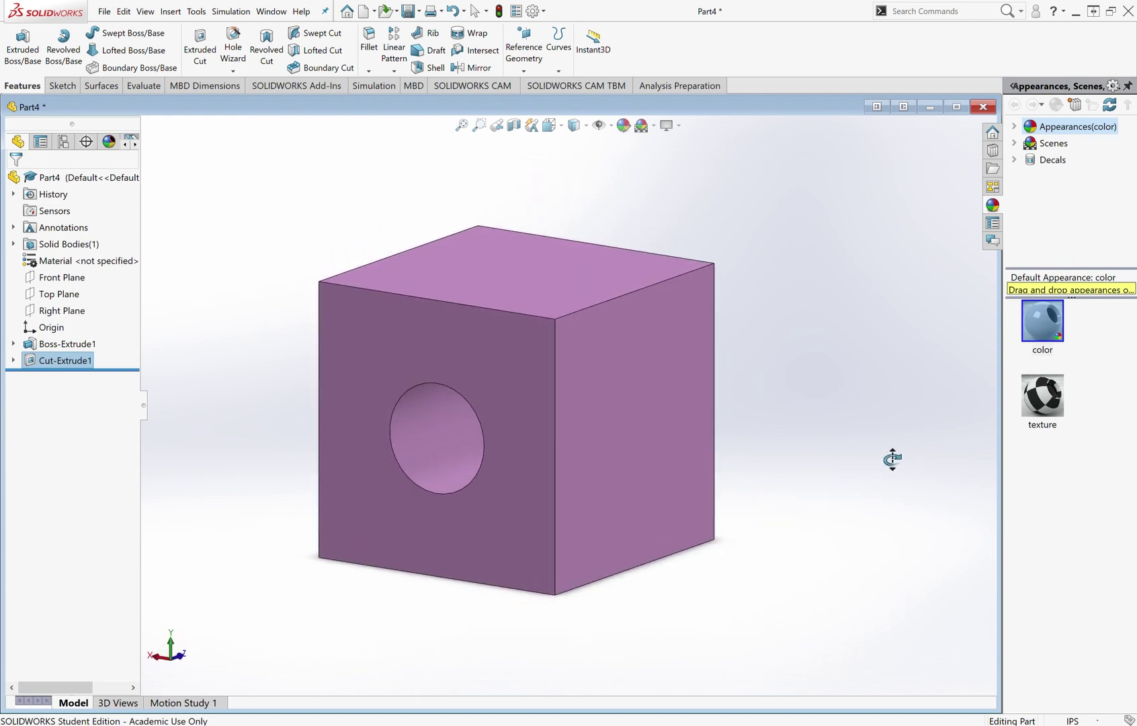
scroll(368, 408, "up", 1)
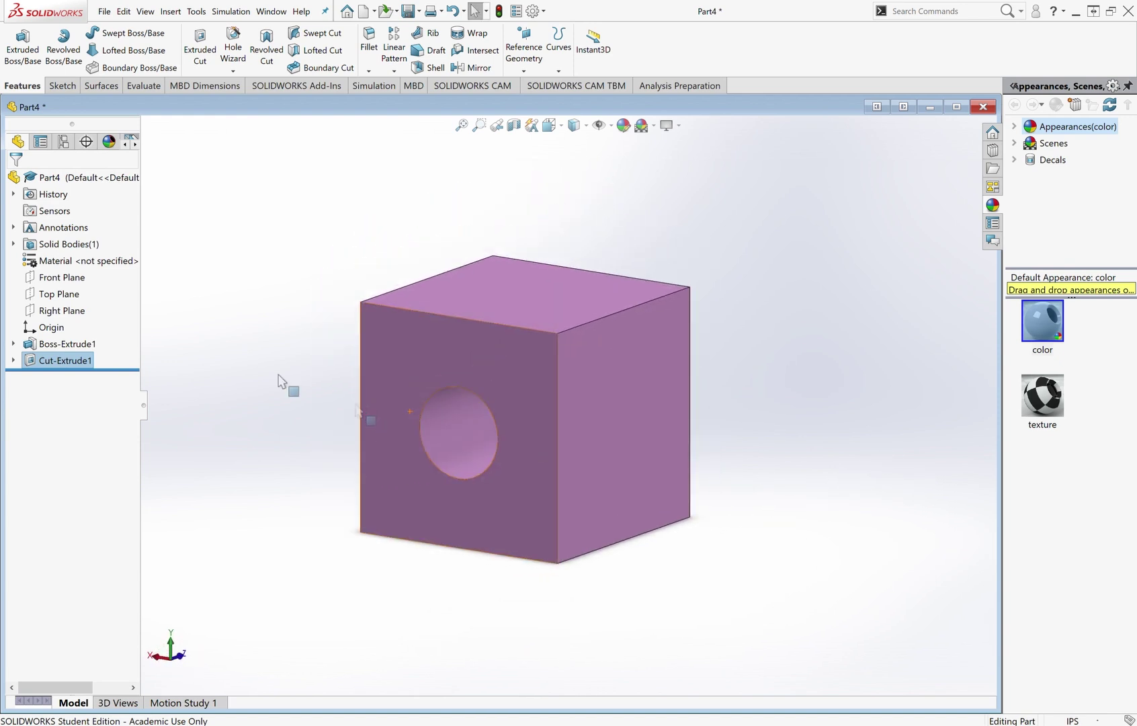
scroll(247, 295, "down", 1)
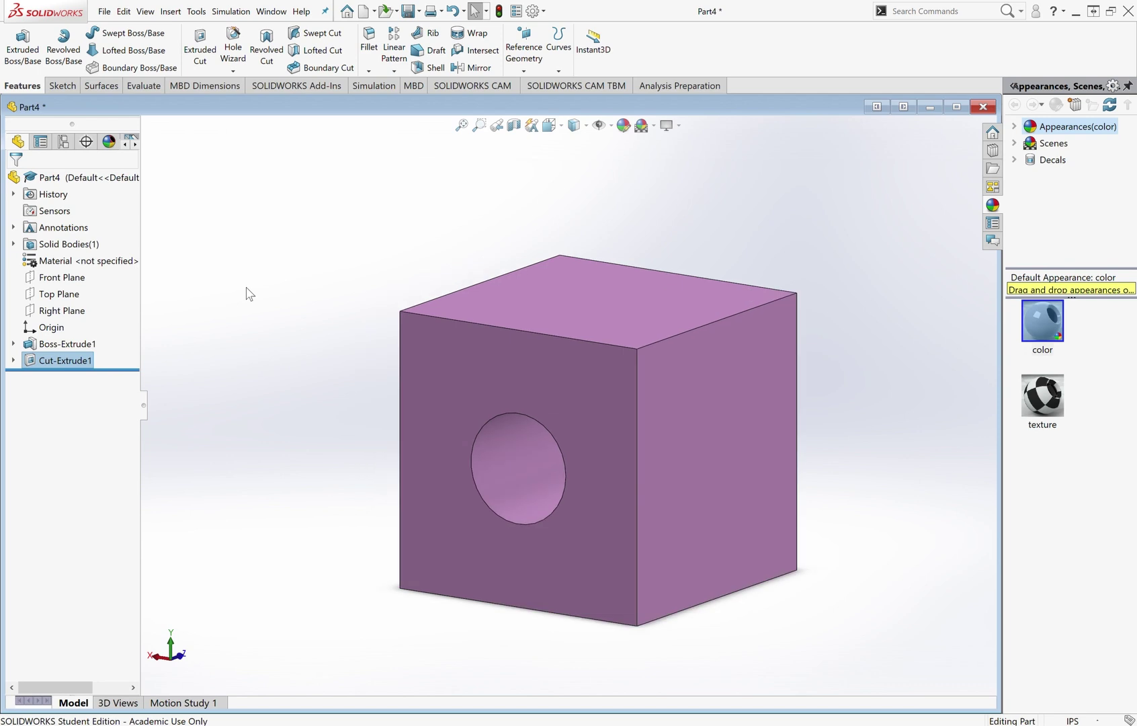